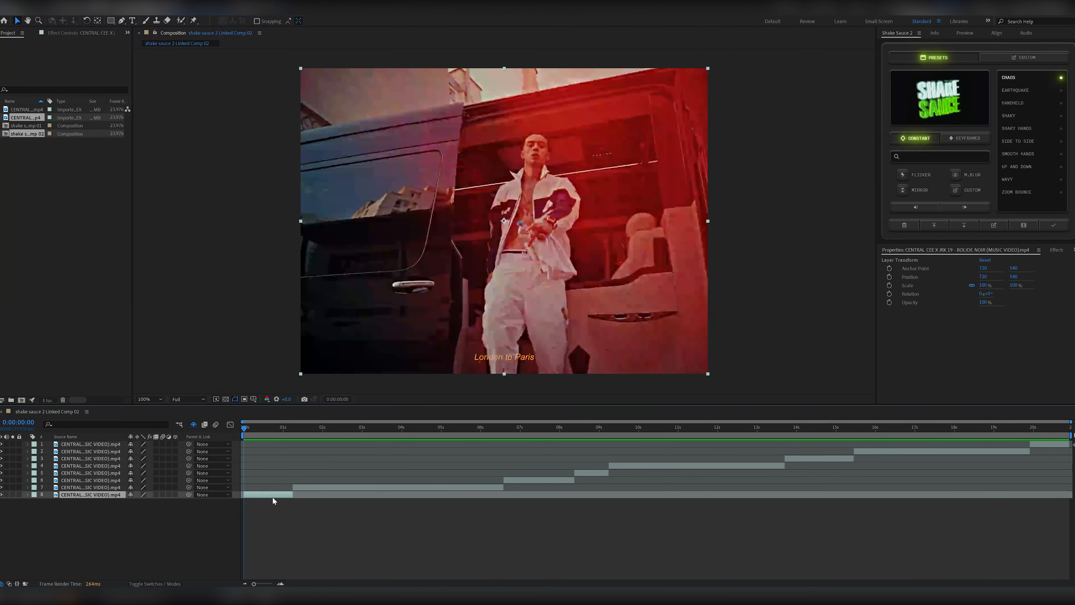
- Apply the constant Earthquake shake preset to the opening clip
{"action": "left_click", "coordinate": [912, 139]}
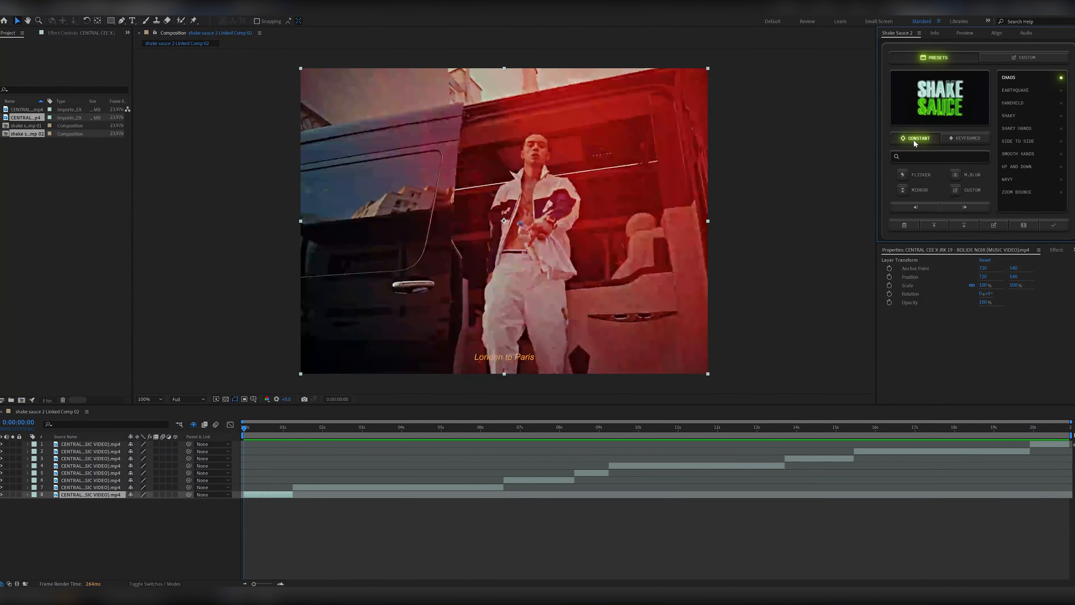
{"action": "left_click", "coordinate": [1024, 91]}
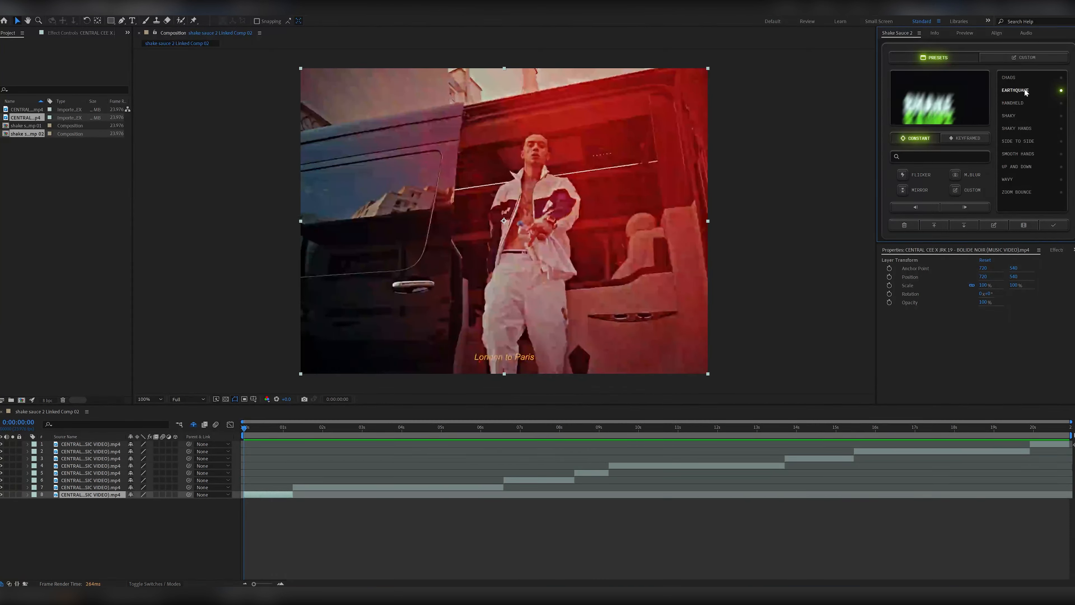
{"action": "left_click", "coordinate": [1054, 225]}
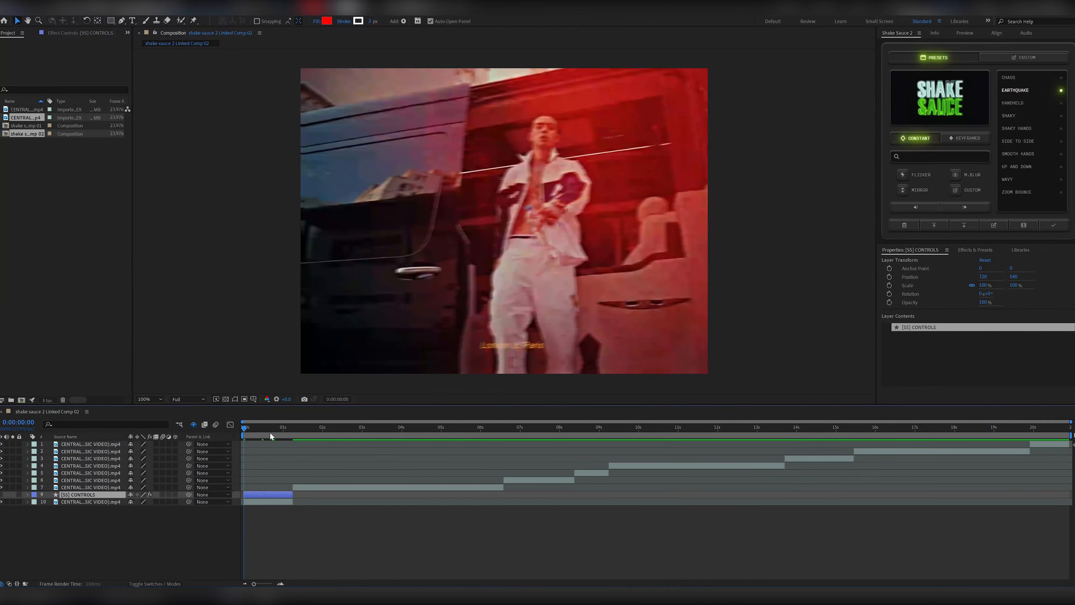
- Play back the Earthquake shake on the opening clip, then undo the preset
{"action": "key", "text": "space"}
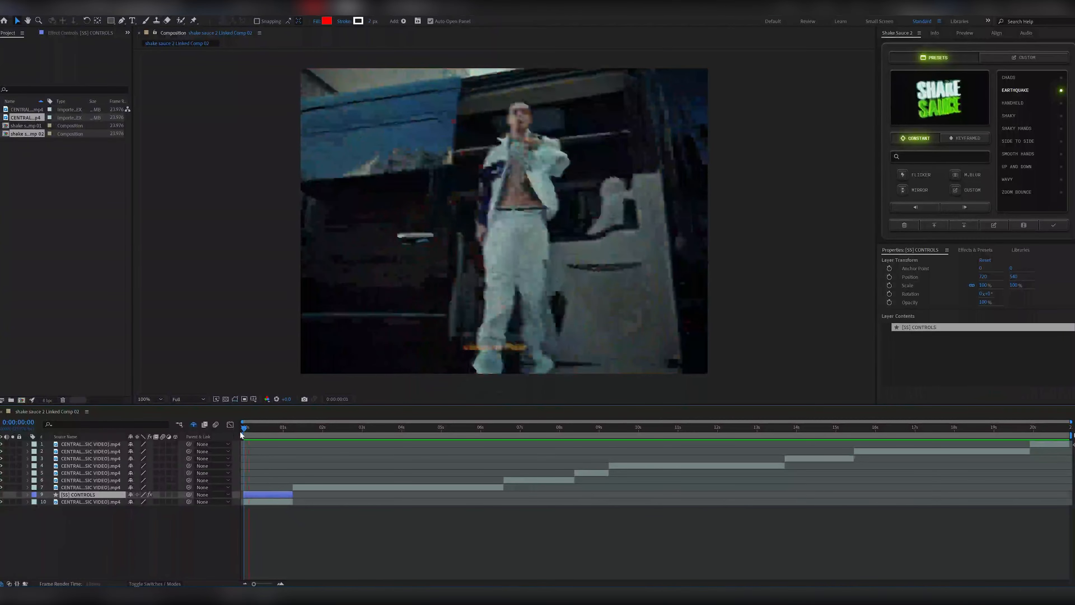
{"action": "key", "text": "space"}
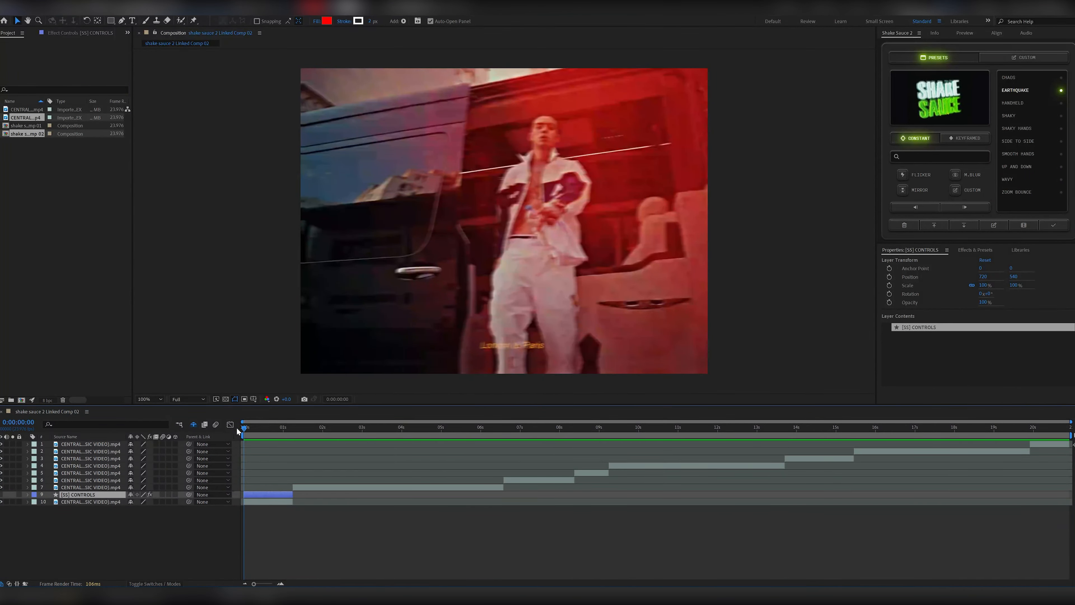
{"action": "key", "text": "space"}
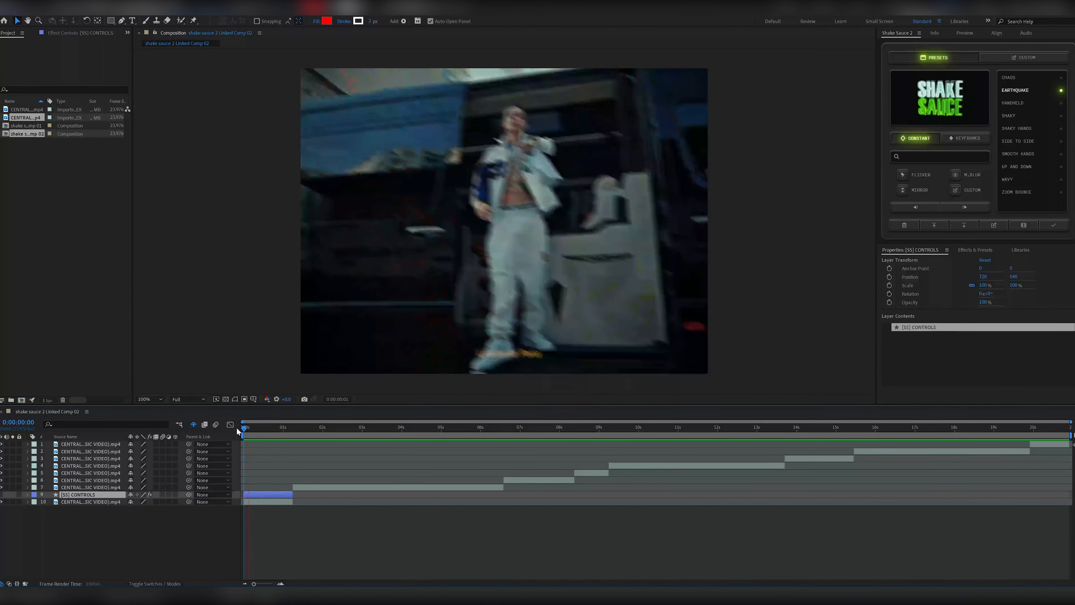
{"action": "key", "text": "space"}
{"action": "key", "text": "ctrl+z"}
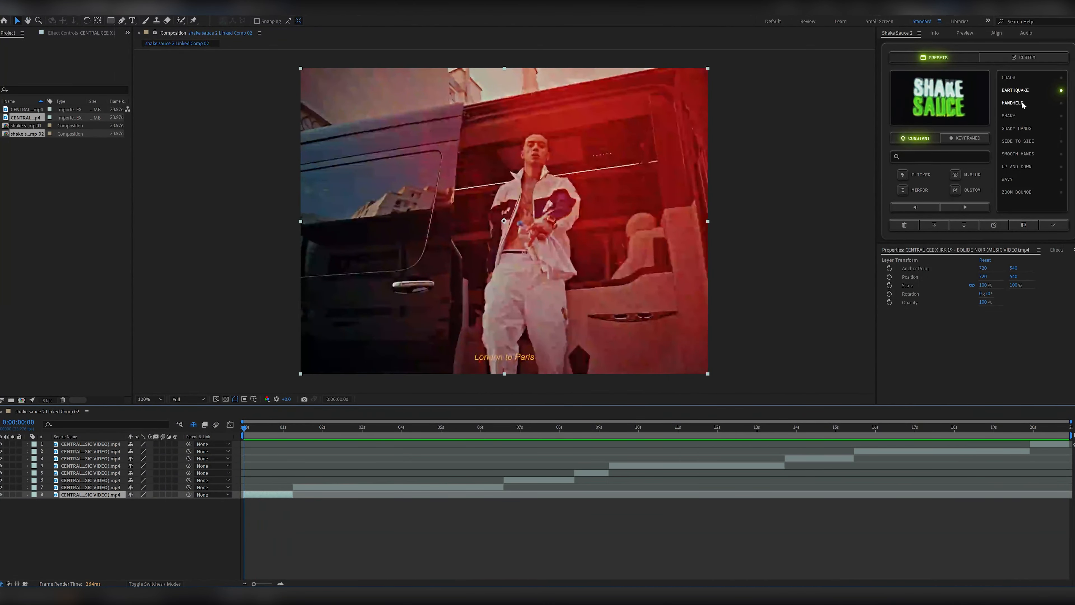
- Apply the constant Zoom Bounce shake preset to the opening clip and preview it
{"action": "left_click", "coordinate": [1021, 192]}
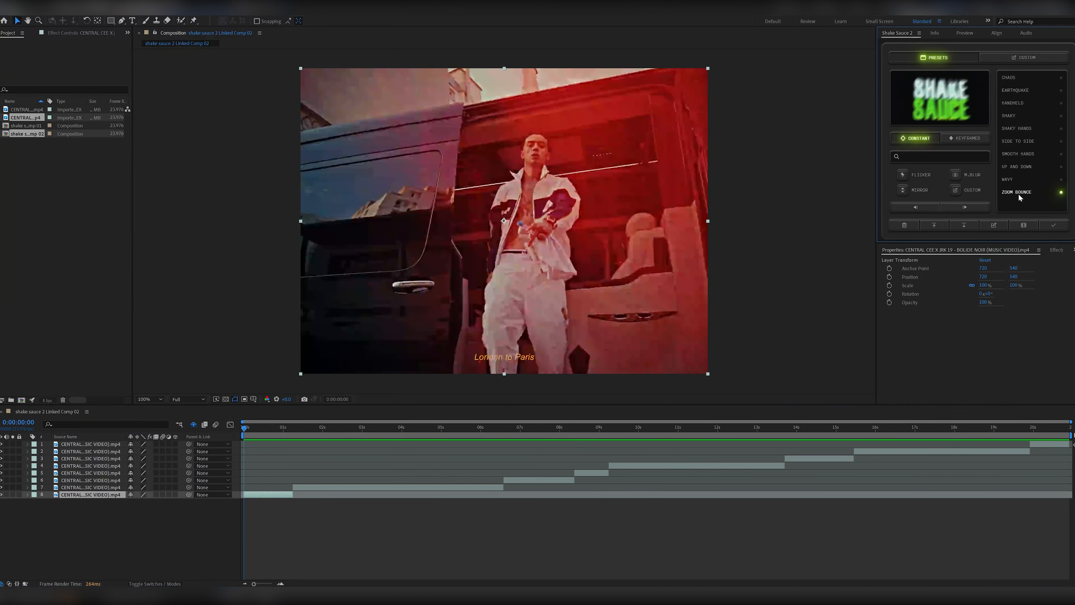
{"action": "left_click", "coordinate": [1054, 226]}
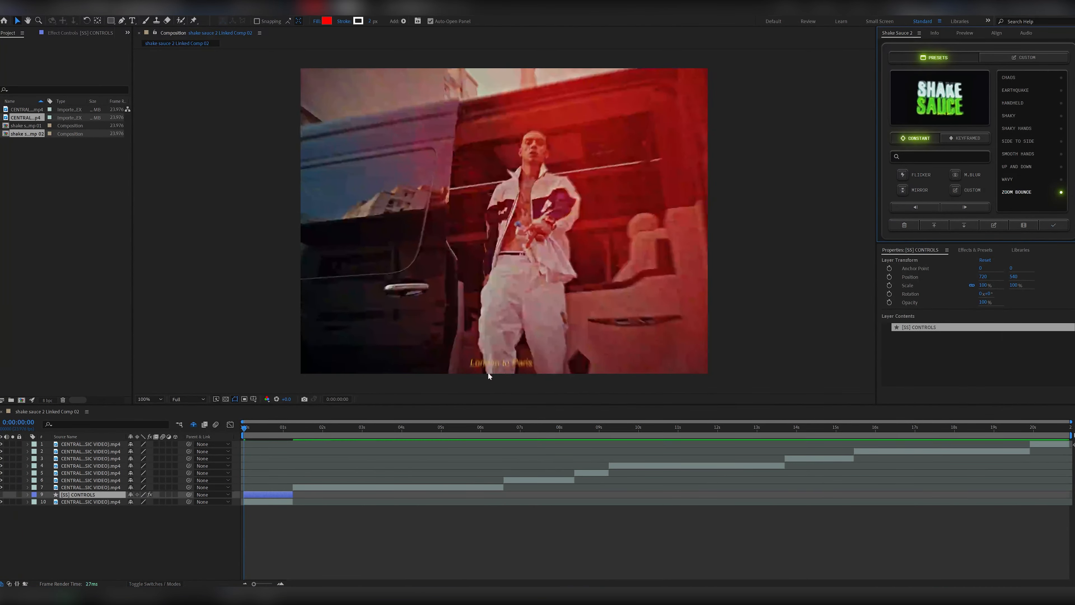
{"action": "key", "text": "space"}
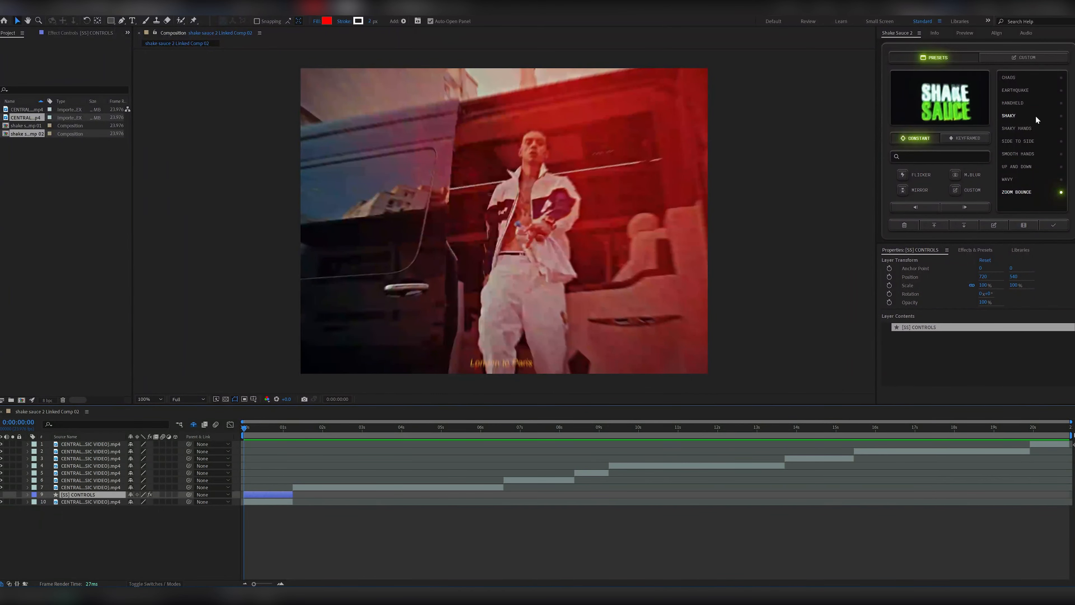
- Change the opening clip's shake to the constant Chaos preset and play it back from the start
{"action": "left_click", "coordinate": [1018, 78]}
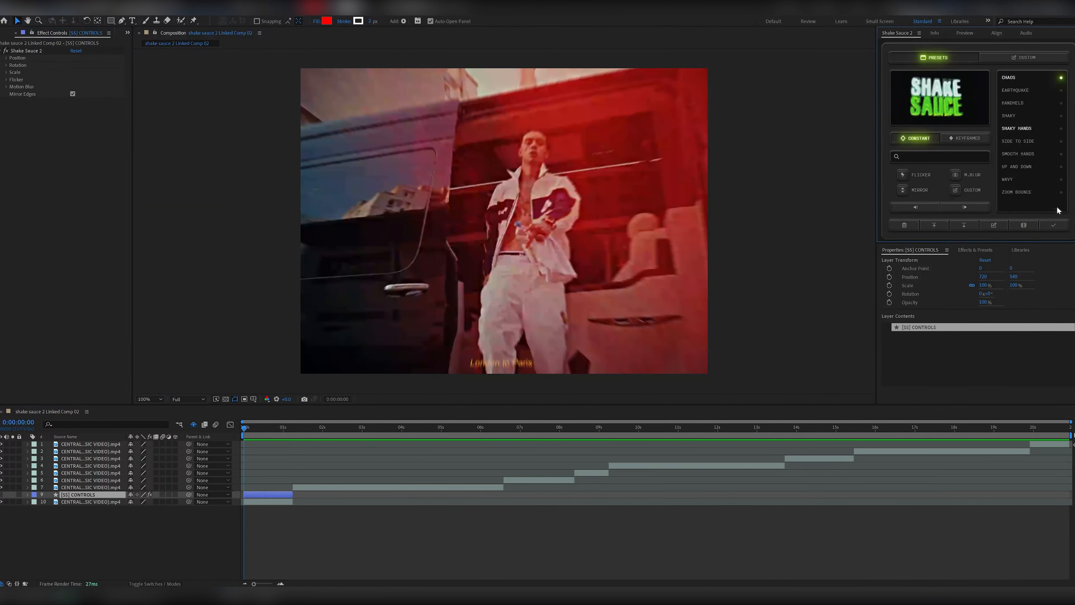
{"action": "key", "text": "space"}
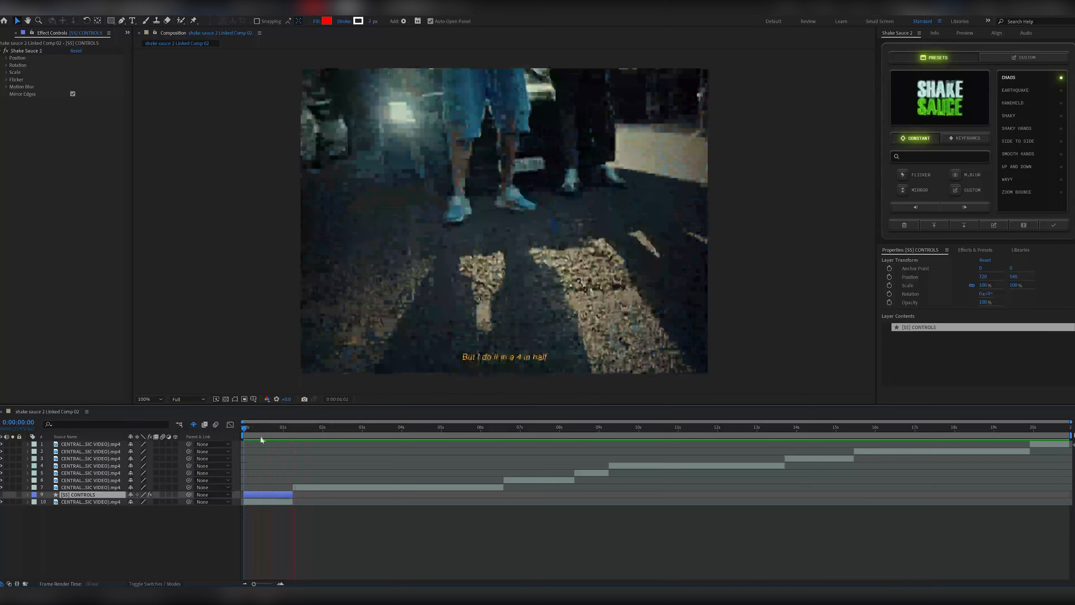
{"action": "key", "text": "space"}
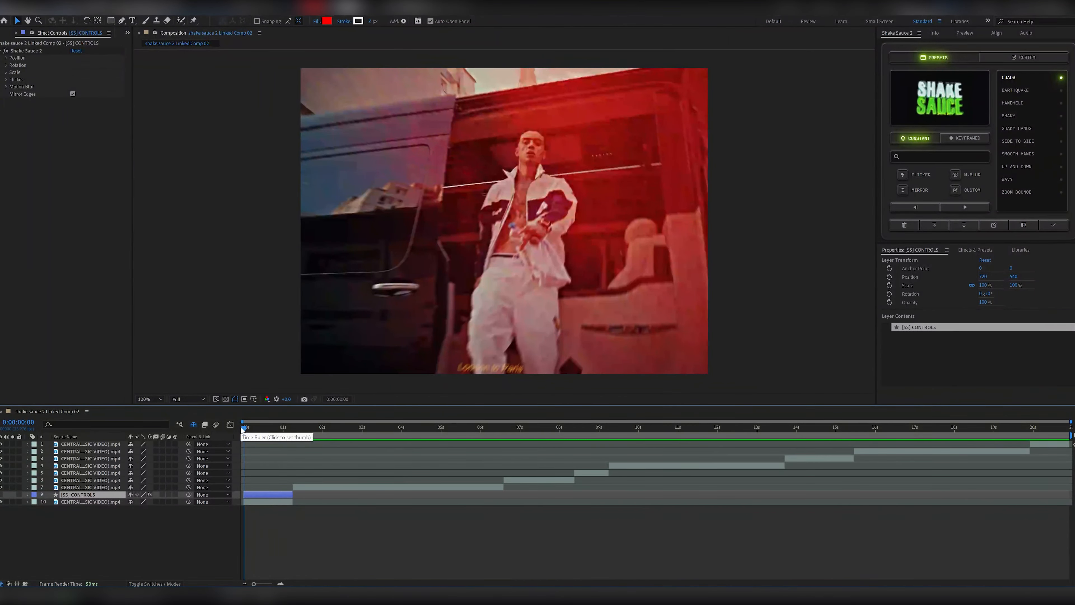
{"action": "key", "text": "space"}
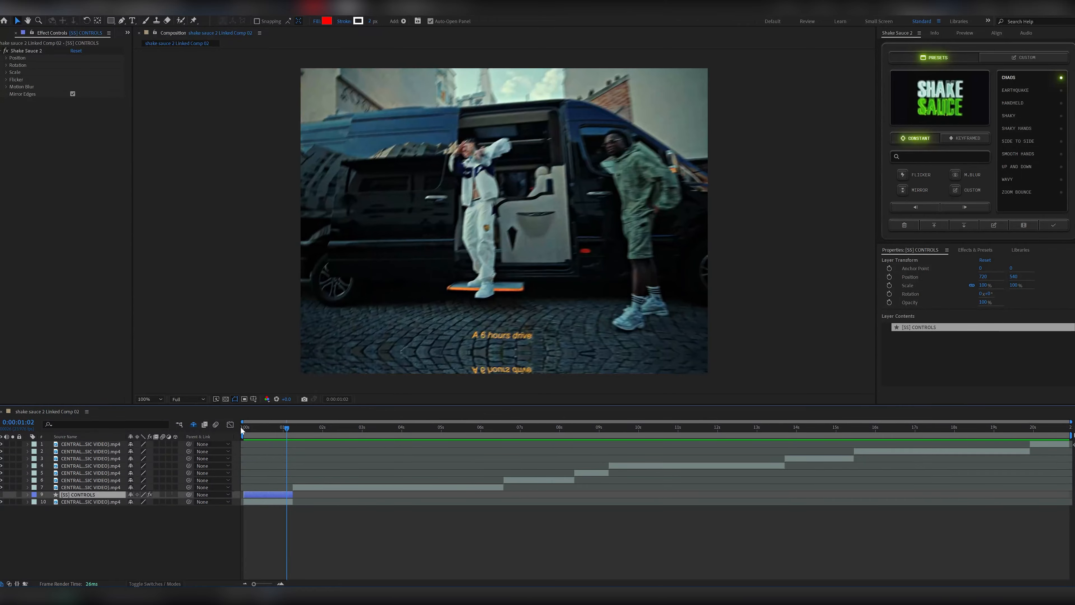
- Apply the keyframed Twitch shake preset to the clip starting at 0:00:13:17, with the playhead on its first frame
{"action": "left_click_drag", "start_coordinate": [302, 427], "coordinate": [783, 416]}
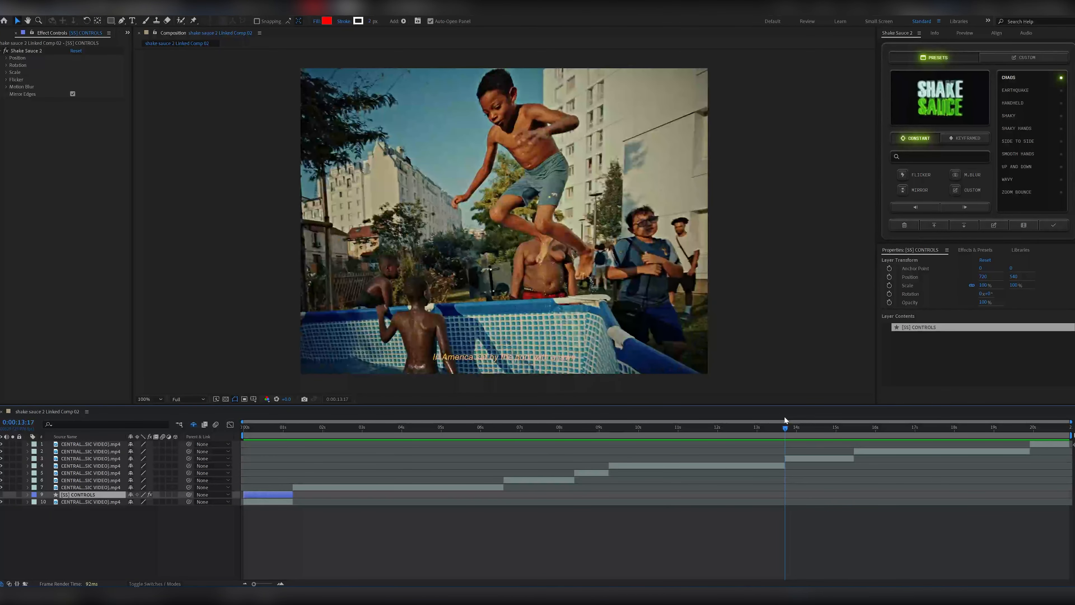
{"action": "left_click", "coordinate": [797, 458]}
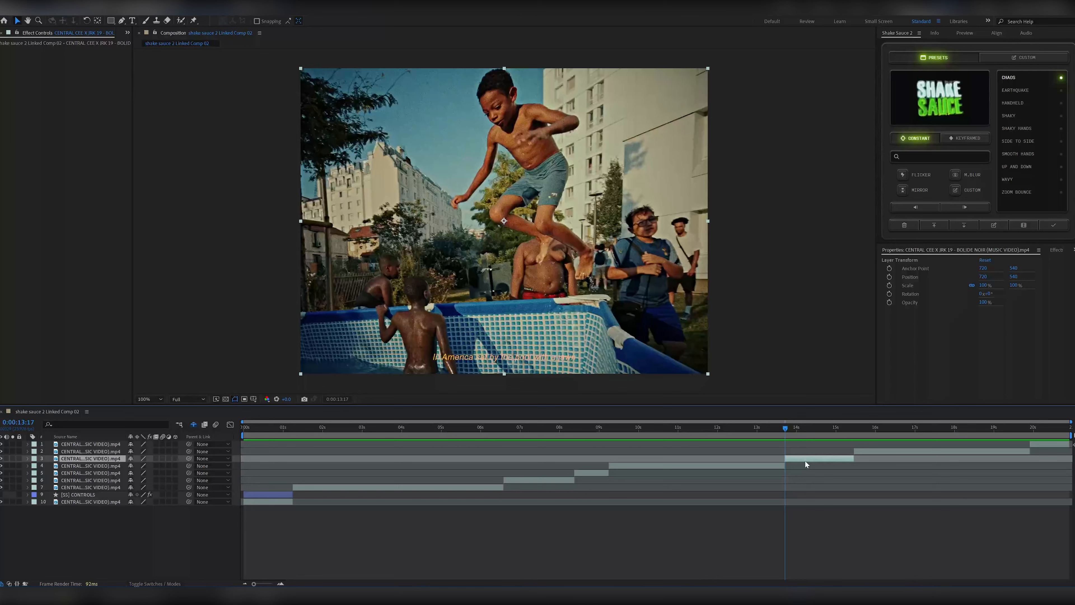
{"action": "left_click", "coordinate": [959, 139]}
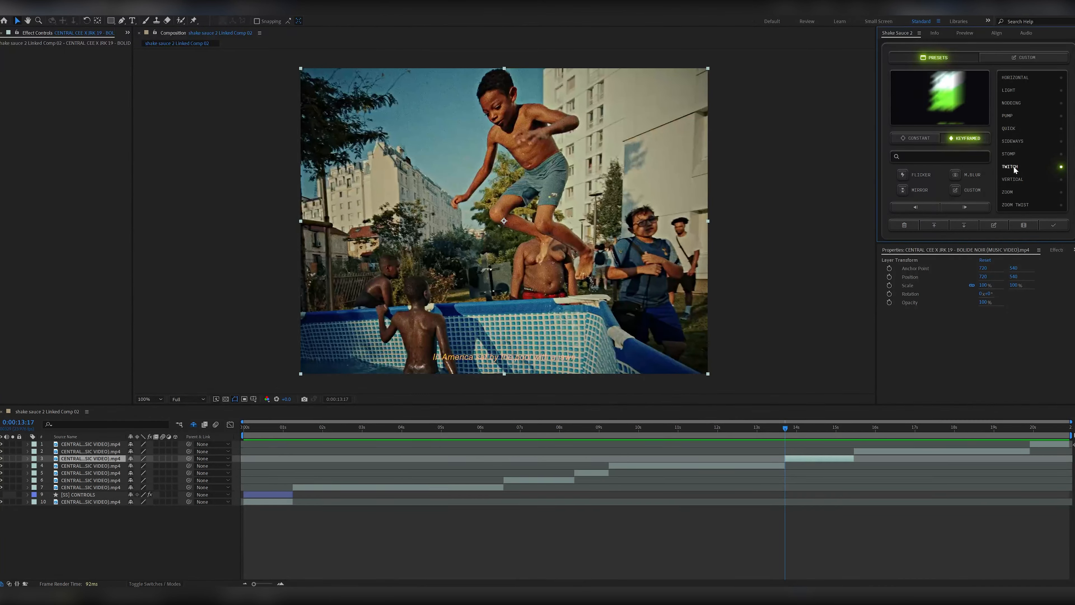
{"action": "left_click", "coordinate": [1054, 227]}
- Preview the Twitch shake across the cut at 0:00:13:17 and reveal the keyframes of its controls layer
{"action": "left_click", "coordinate": [770, 427]}
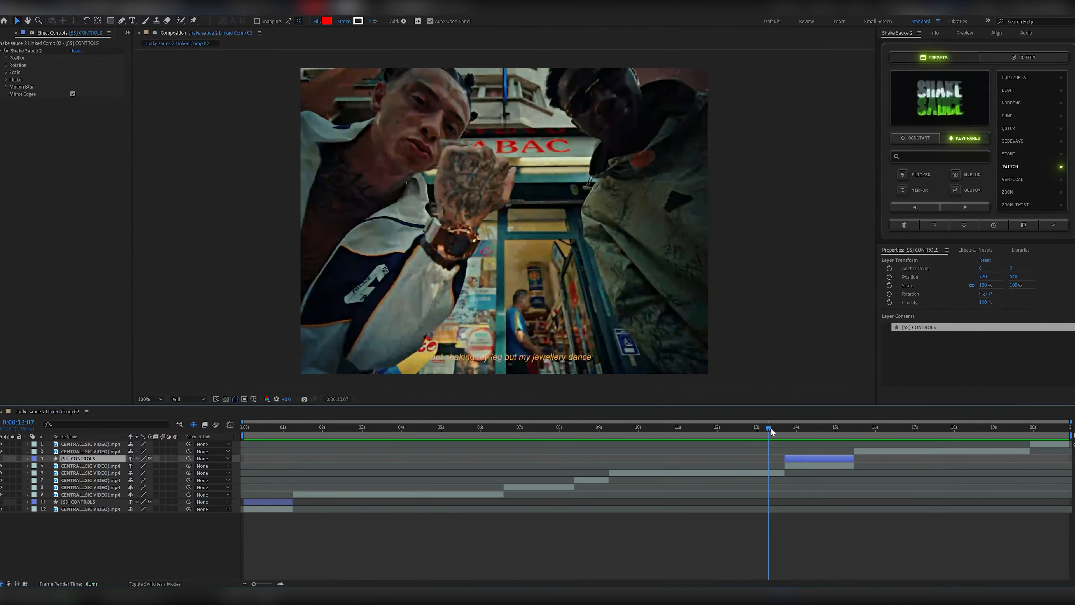
{"action": "key", "text": "space"}
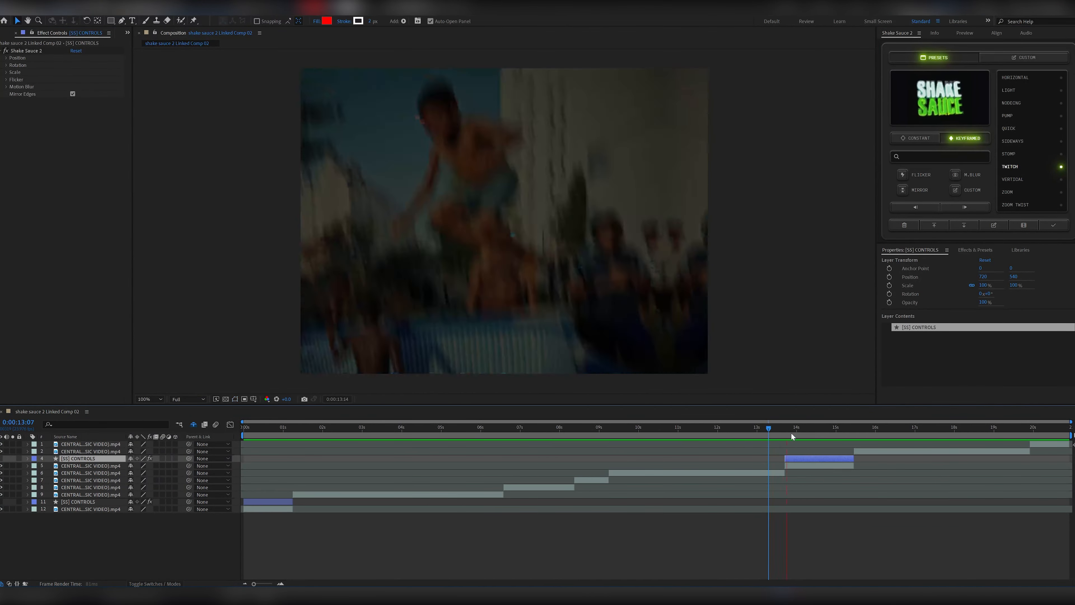
{"action": "left_click_drag", "start_coordinate": [799, 429], "coordinate": [784, 430]}
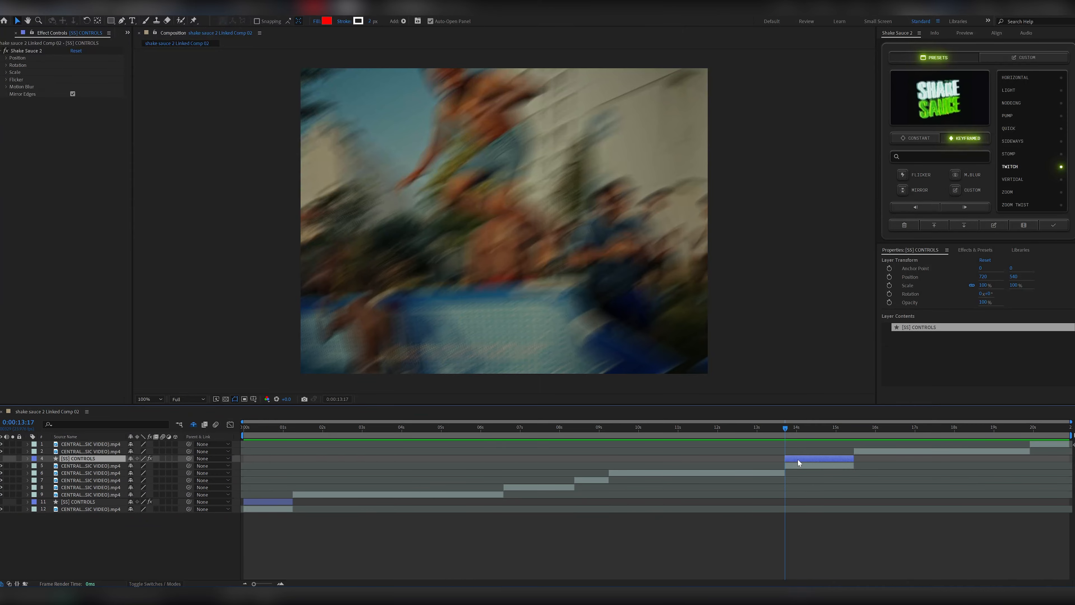
{"action": "key", "text": "u"}
- Play back the Twitch transition into the pool clip from several earlier starting points
{"action": "left_click_drag", "start_coordinate": [784, 424], "coordinate": [770, 423]}
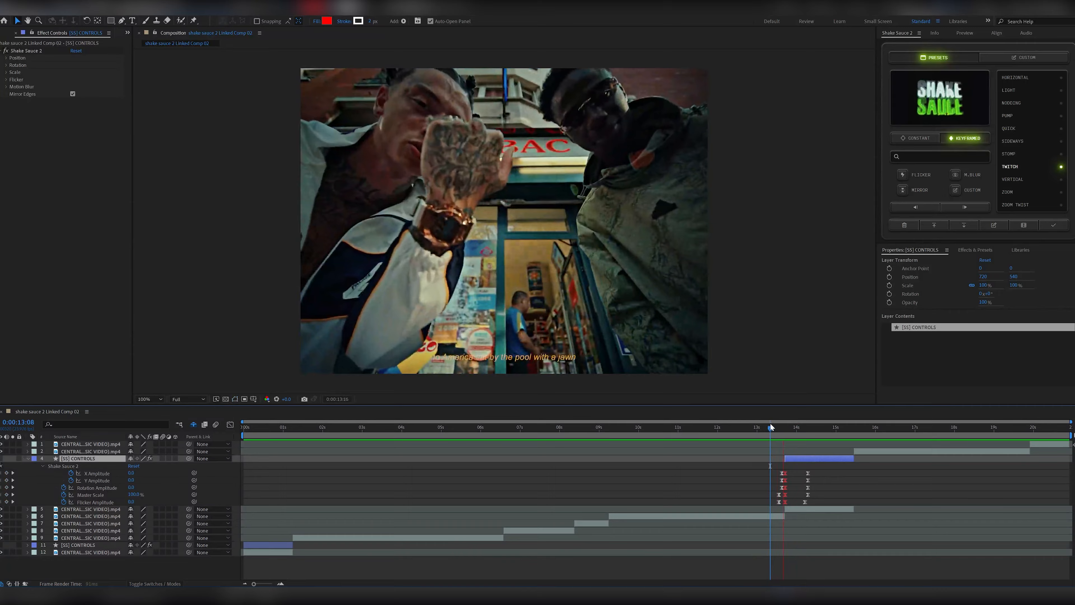
{"action": "key", "text": "space"}
{"action": "left_click", "coordinate": [759, 433]}
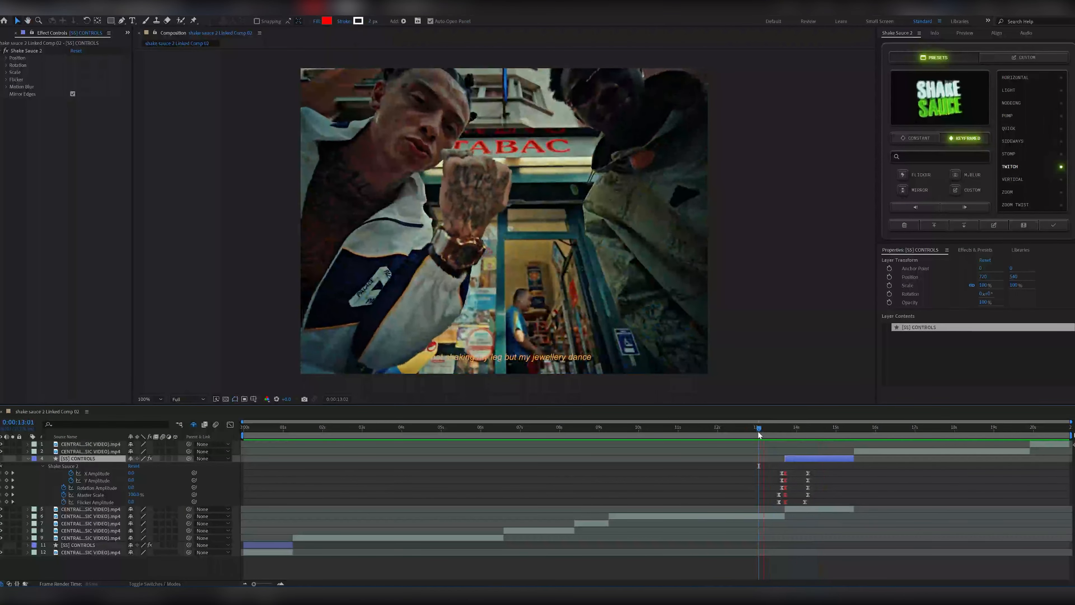
{"action": "left_click_drag", "start_coordinate": [759, 433], "coordinate": [709, 433]}
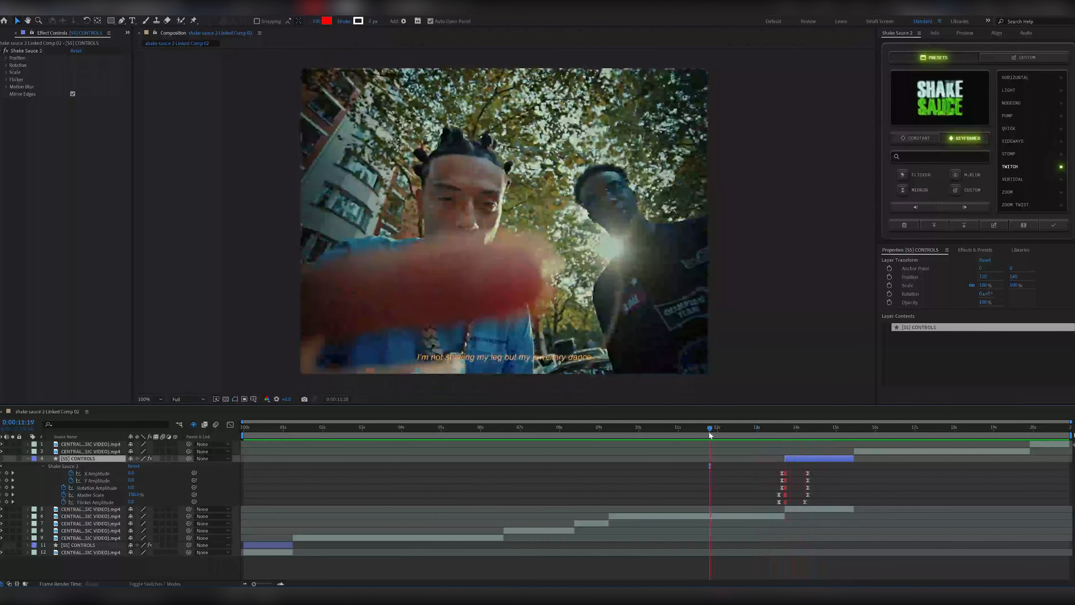
{"action": "key", "text": "space"}
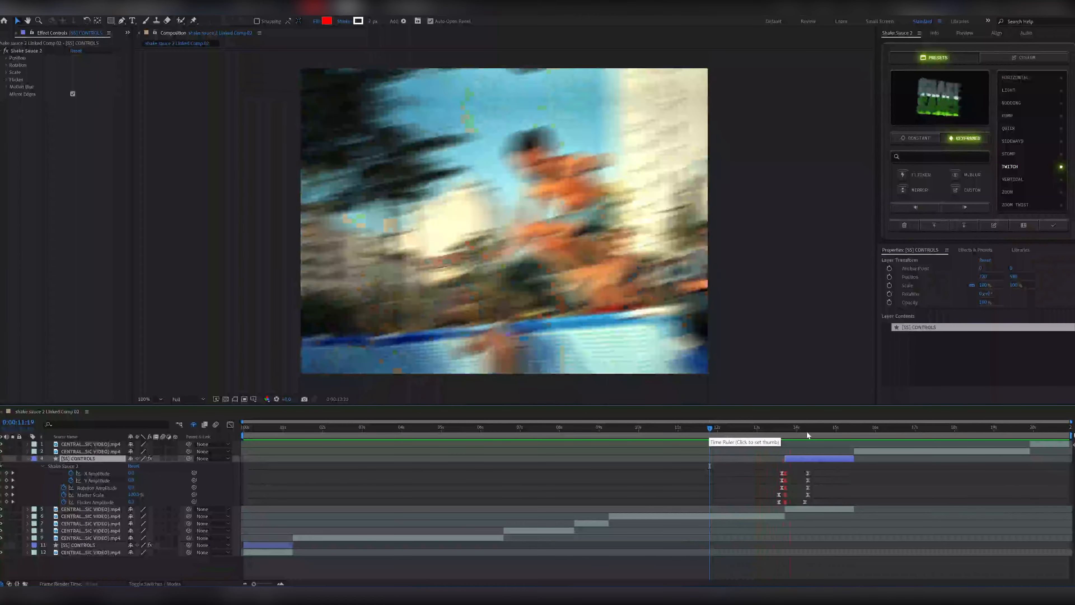
- Apply the keyframed Zoom Twist shake preset to the clip starting at 0:00:09:06
{"action": "left_click_drag", "start_coordinate": [805, 432], "coordinate": [609, 446]}
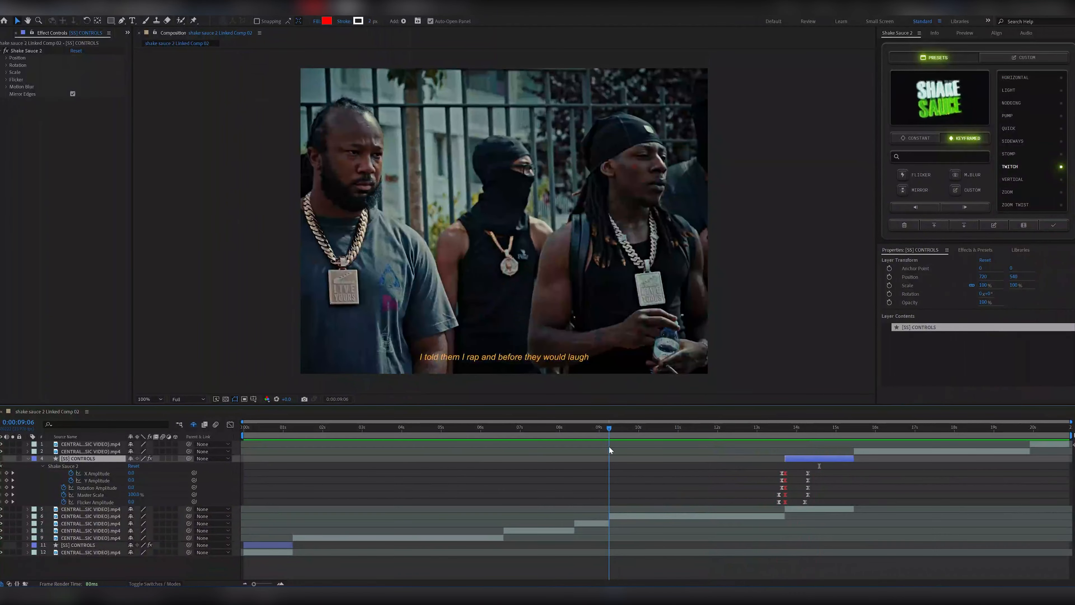
{"action": "left_click", "coordinate": [625, 515]}
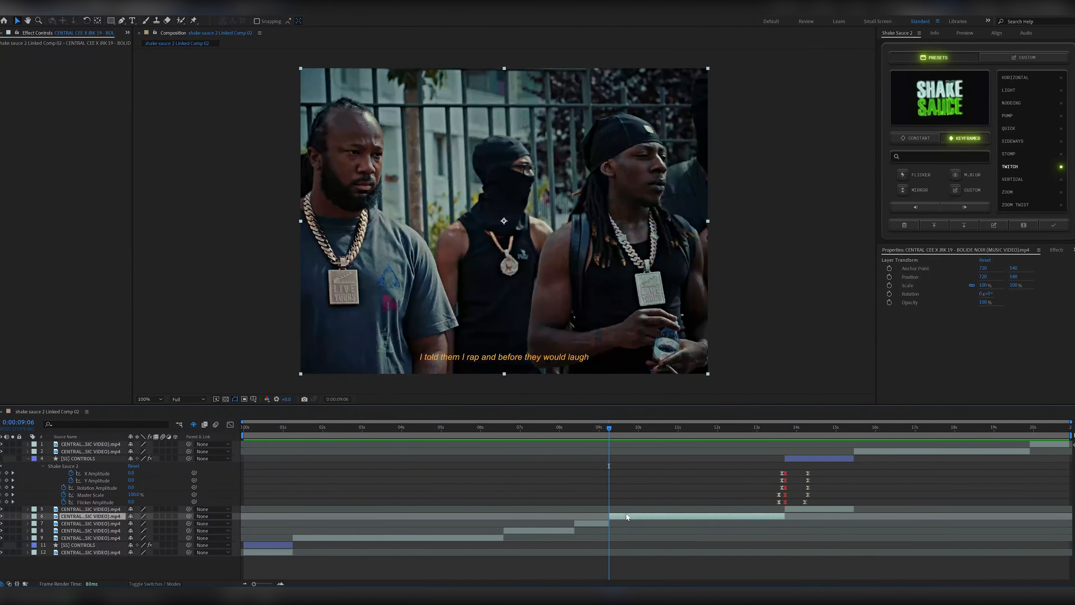
{"action": "left_click", "coordinate": [1014, 206]}
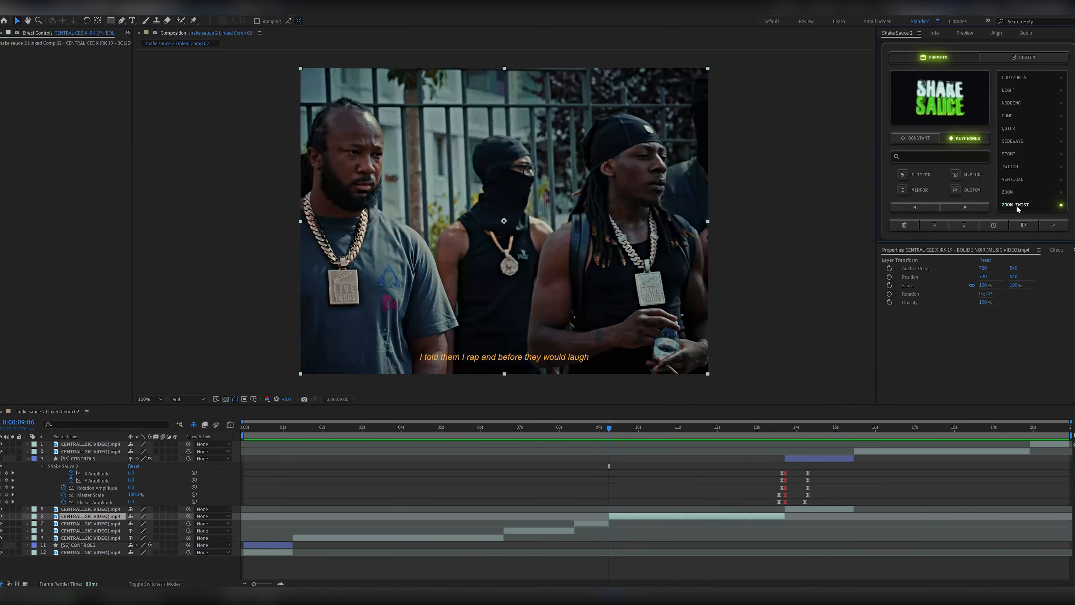
{"action": "left_click", "coordinate": [1054, 225]}
- Apply the keyframed Pump shake preset to the clip starting at 0:00:08:09 and preview it from just before the cut
{"action": "left_click_drag", "start_coordinate": [615, 431], "coordinate": [576, 442]}
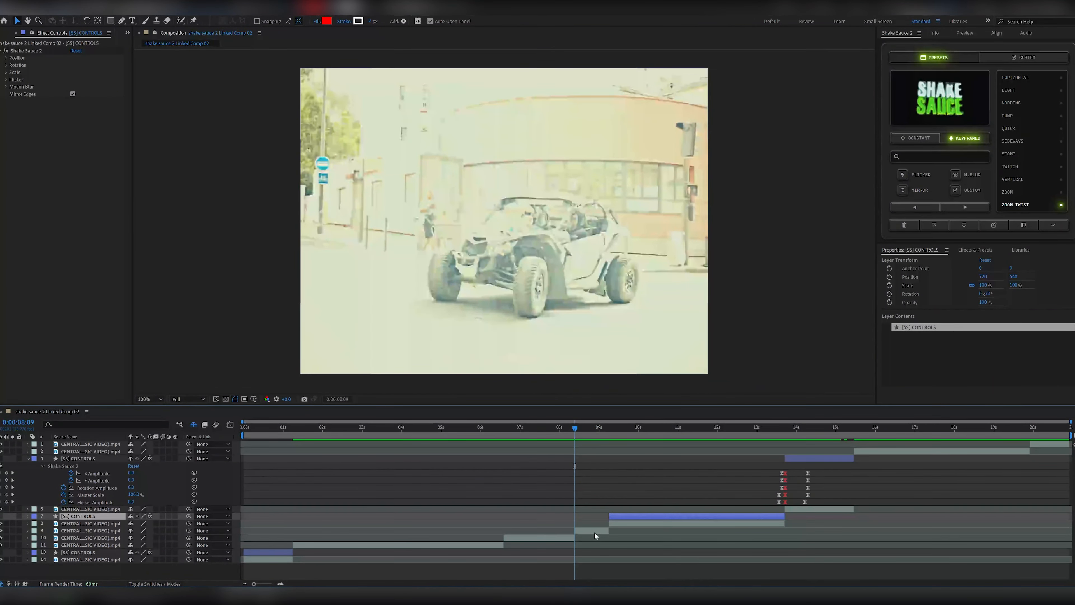
{"action": "left_click", "coordinate": [594, 532]}
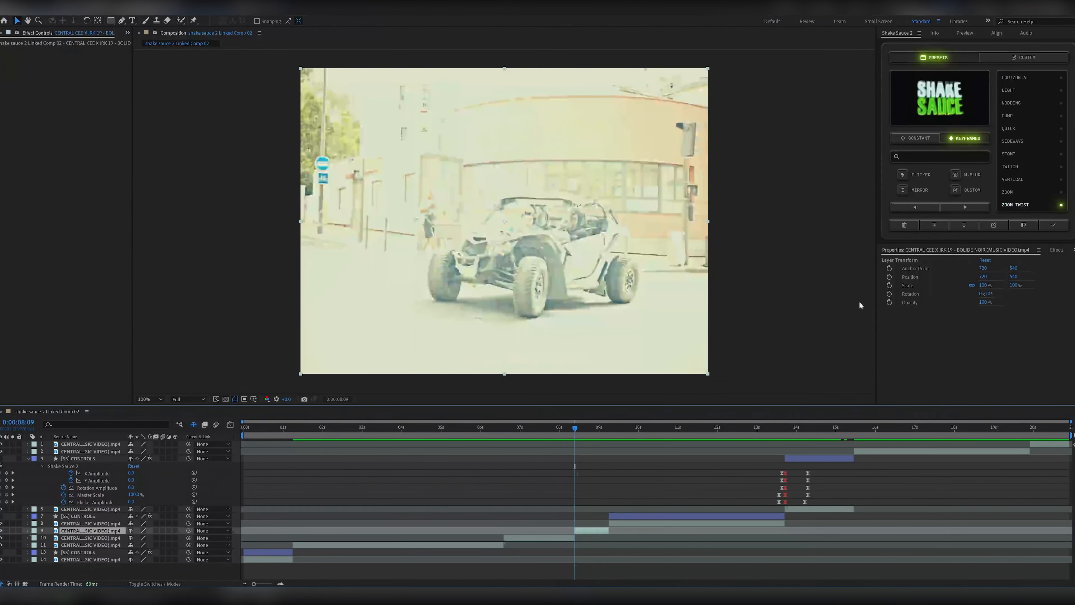
{"action": "left_click", "coordinate": [1011, 116]}
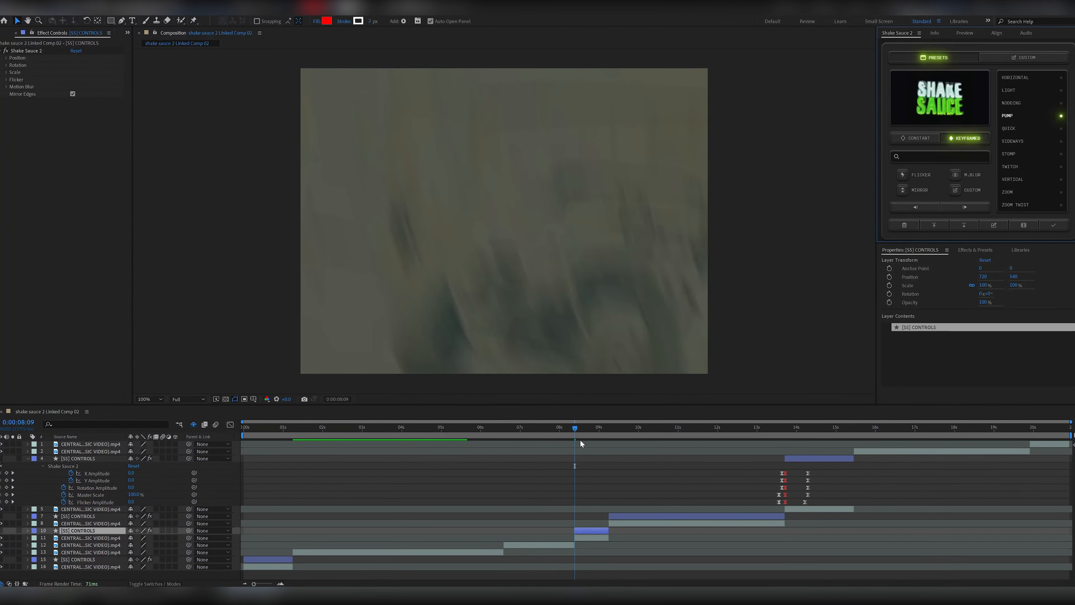
{"action": "left_click", "coordinate": [563, 428]}
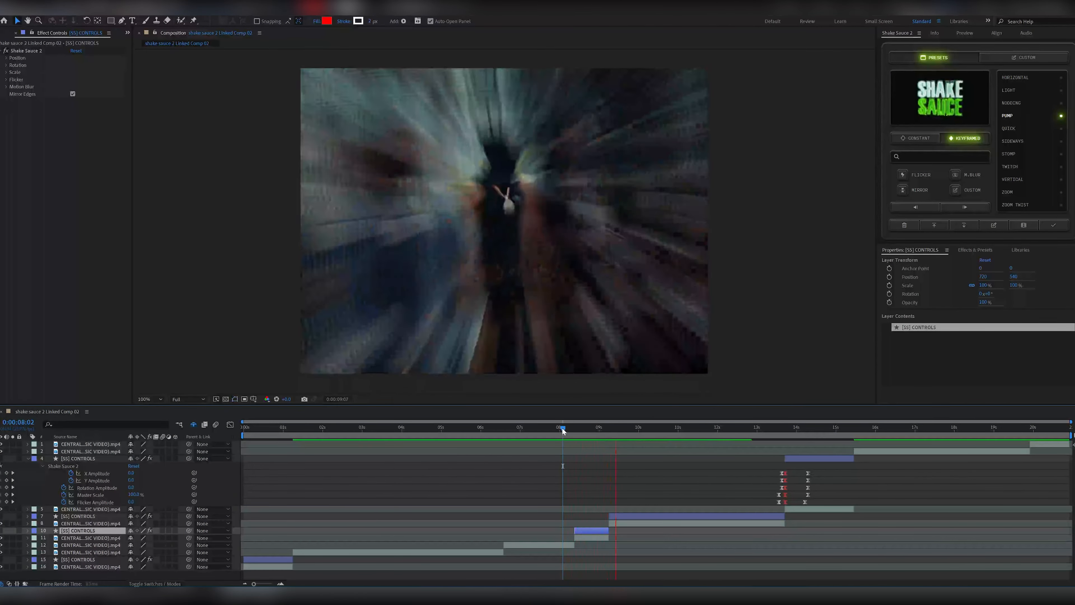
- Apply the keyframed Light shake preset to the clip starting at 0:00:06:14 and preview the transition
{"action": "left_click_drag", "start_coordinate": [581, 431], "coordinate": [504, 432]}
{"action": "left_click", "coordinate": [526, 547]}
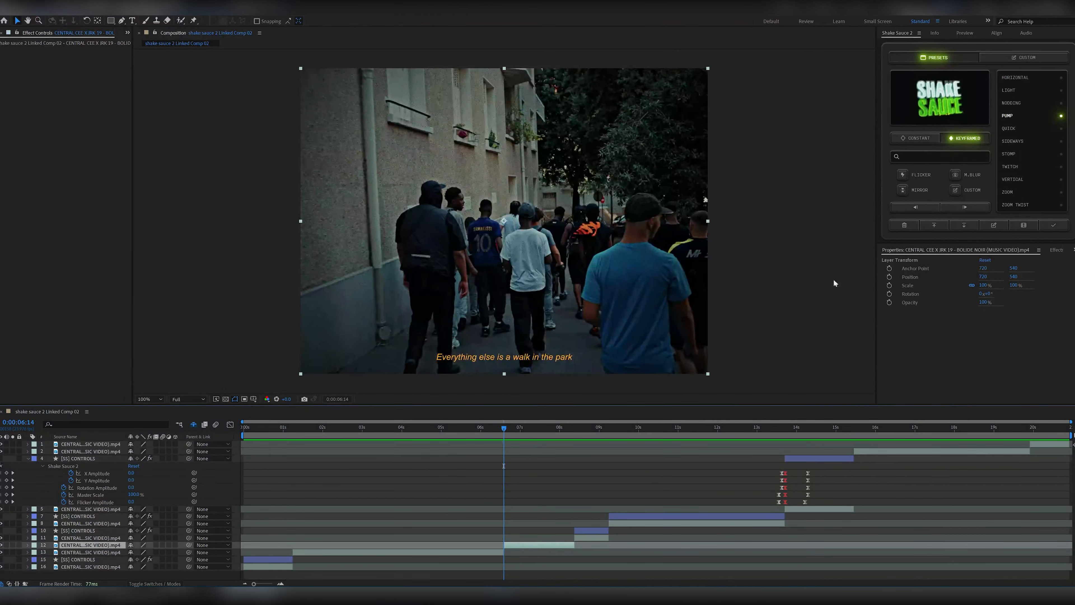
{"action": "left_click", "coordinate": [1015, 90]}
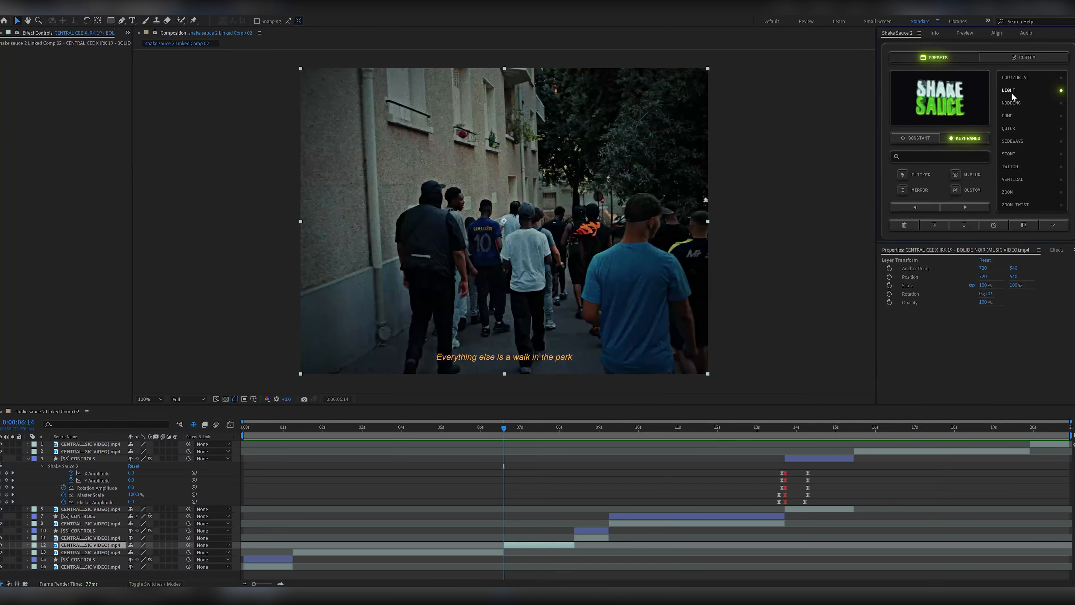
{"action": "left_click", "coordinate": [1054, 226]}
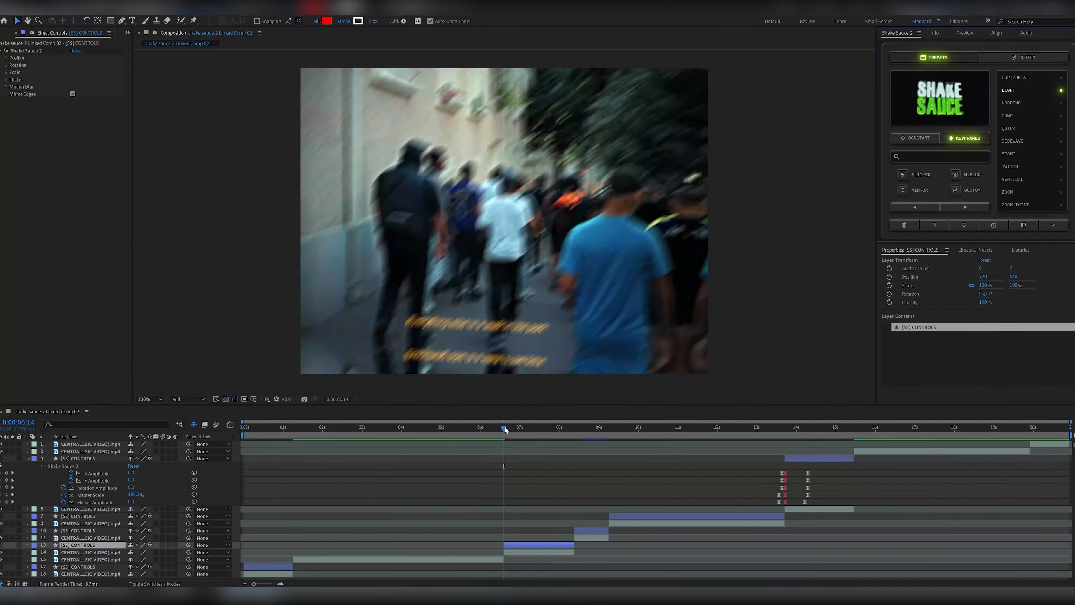
{"action": "left_click", "coordinate": [495, 428]}
{"action": "left_click_drag", "start_coordinate": [496, 428], "coordinate": [713, 429]}
- Delete the keyframed shake controls after the first clip and open the custom shake settings for the pool clip starting at 0:00:13:17
{"action": "left_click", "coordinate": [803, 459]}
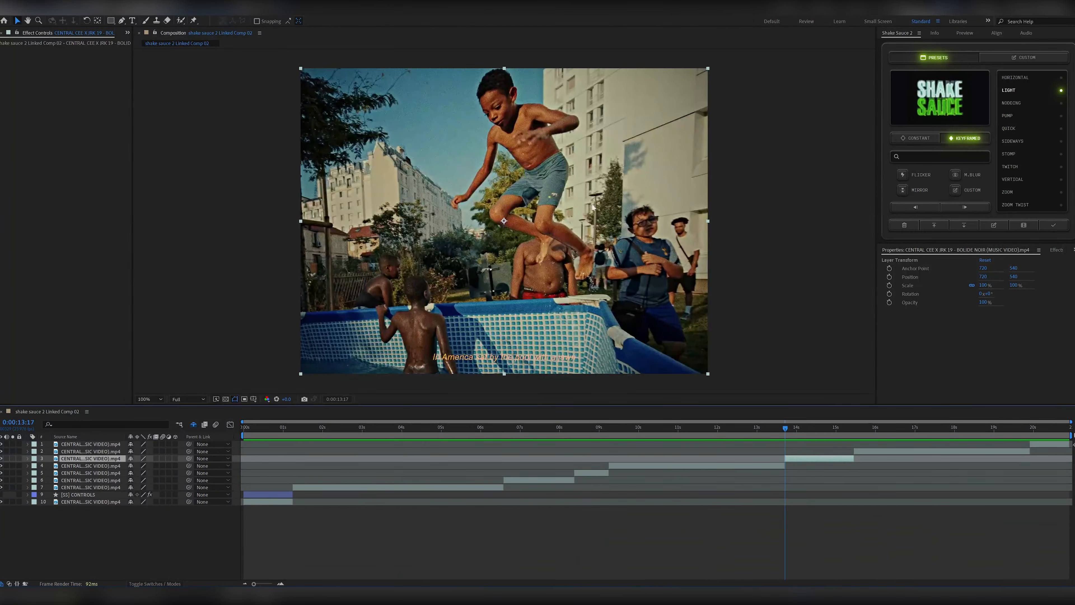
{"action": "left_click_drag", "start_coordinate": [783, 427], "coordinate": [785, 427]}
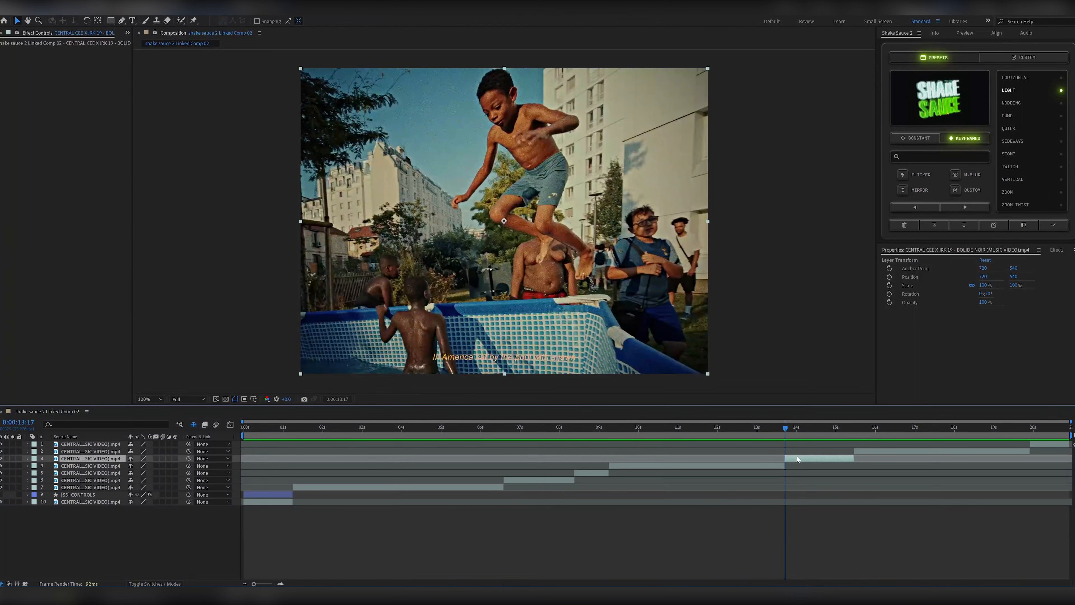
{"action": "left_click", "coordinate": [1009, 60]}
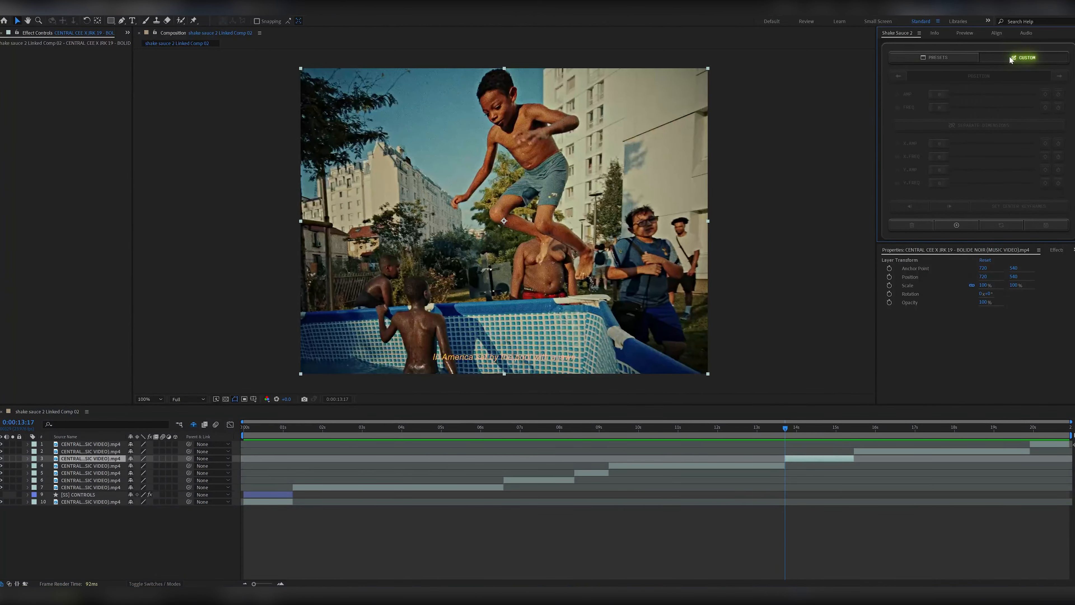
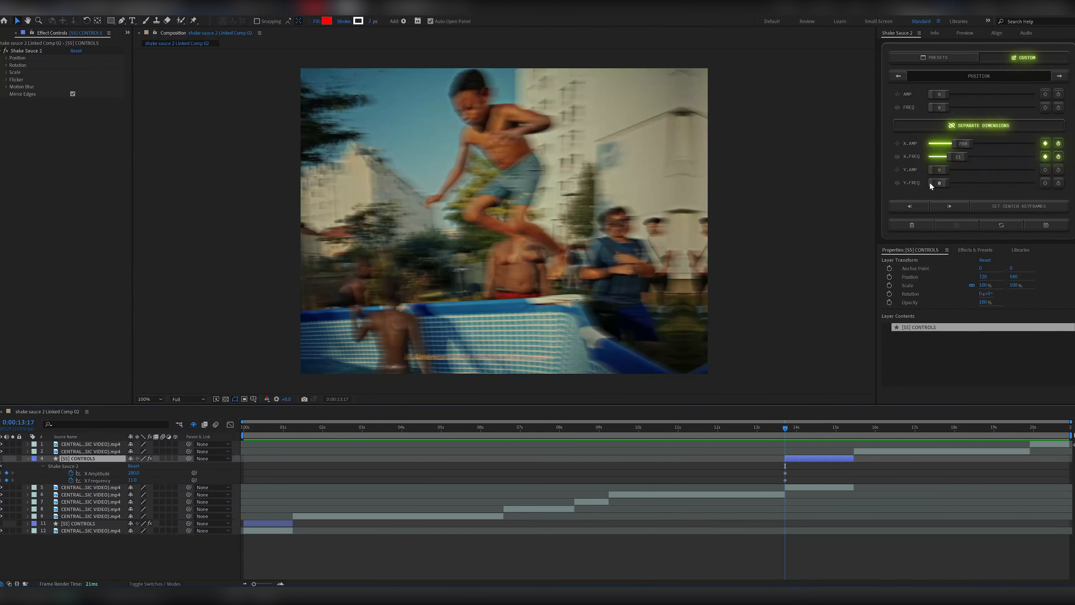
- Set the position shake's Y amplitude to about 250 and Y frequency to 12, and keyframe both at 0:00:13:17
{"action": "left_click_drag", "start_coordinate": [941, 169], "coordinate": [948, 170]}
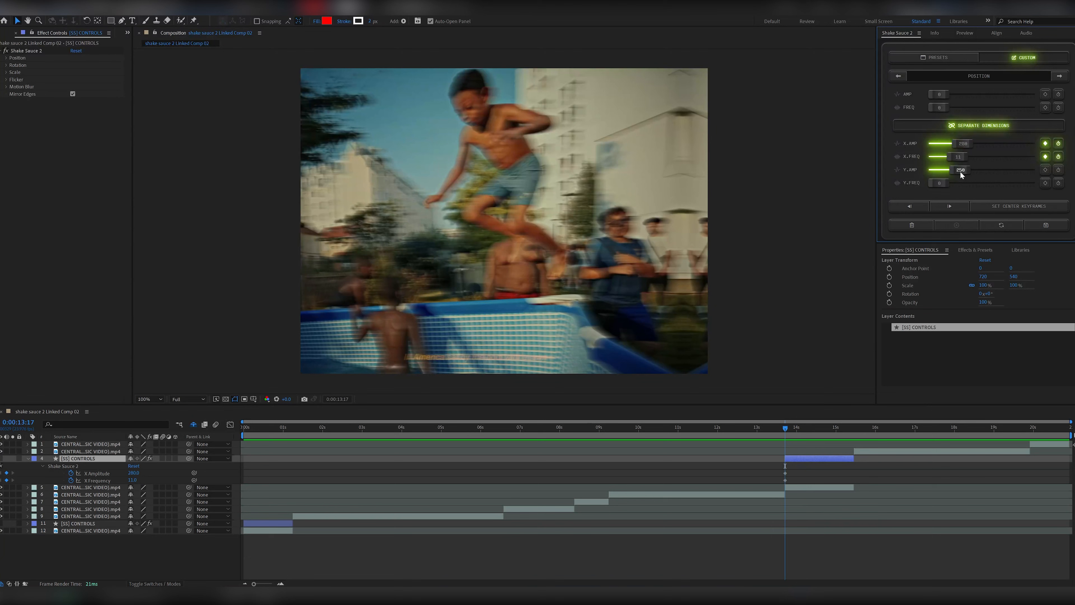
{"action": "left_click_drag", "start_coordinate": [960, 171], "coordinate": [960, 173]}
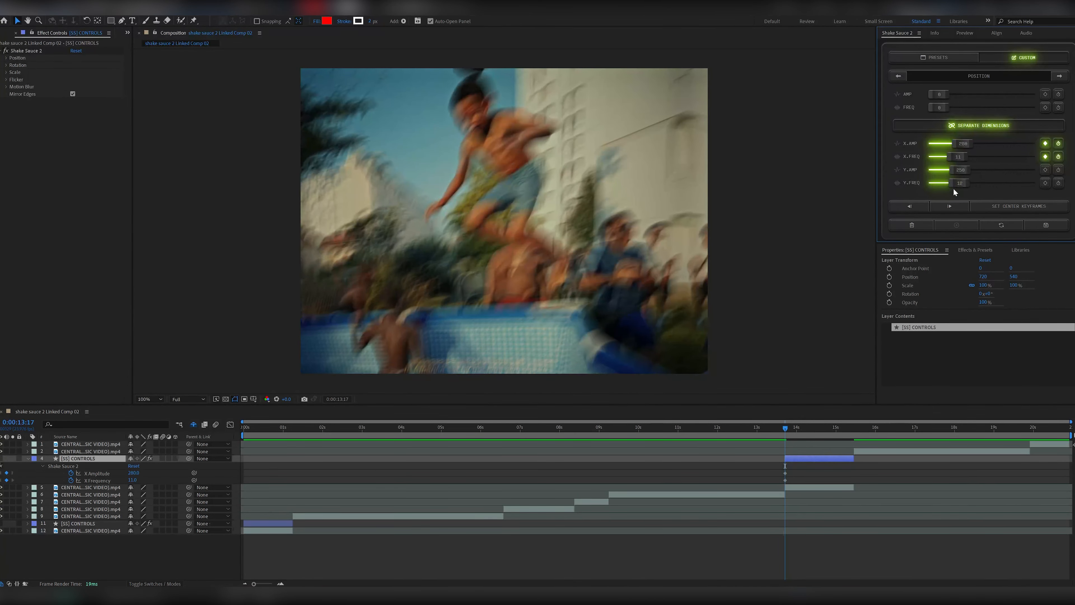
{"action": "left_click", "coordinate": [1045, 183]}
{"action": "left_click", "coordinate": [1046, 170]}
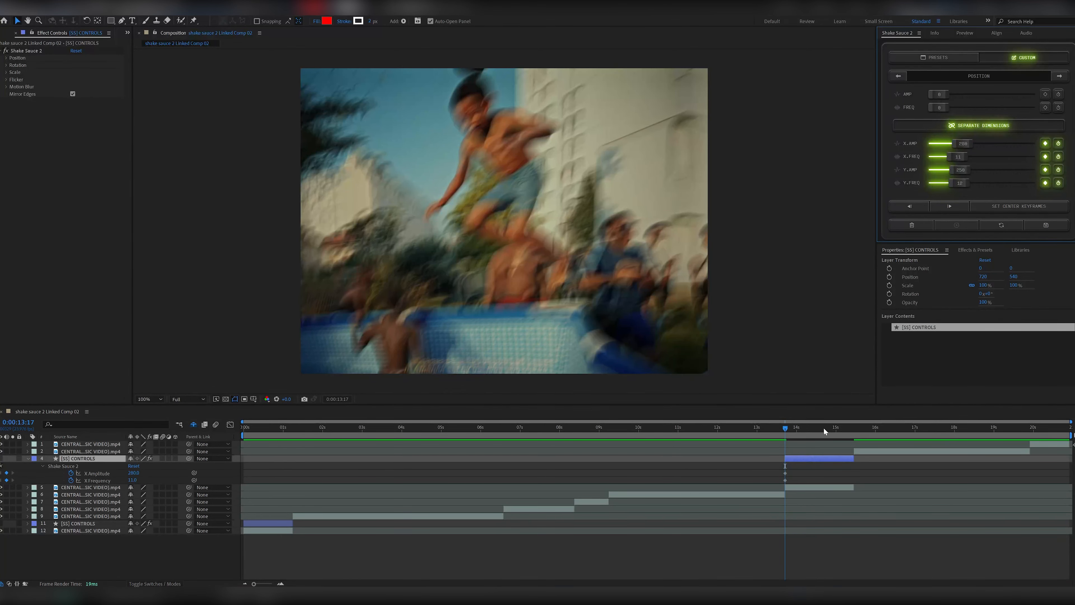
{"action": "key", "text": "u"}
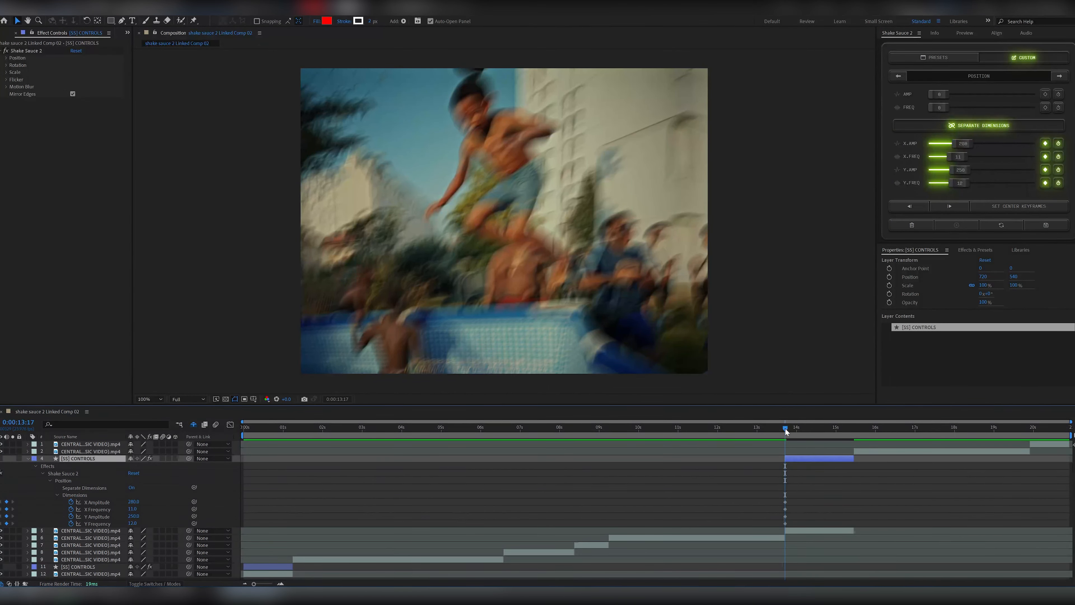
- Keyframe the X and Y amplitude down to 0 at 0:00:14:04 and preview the shake from just before the cut
{"action": "left_click_drag", "start_coordinate": [786, 429], "coordinate": [804, 427]}
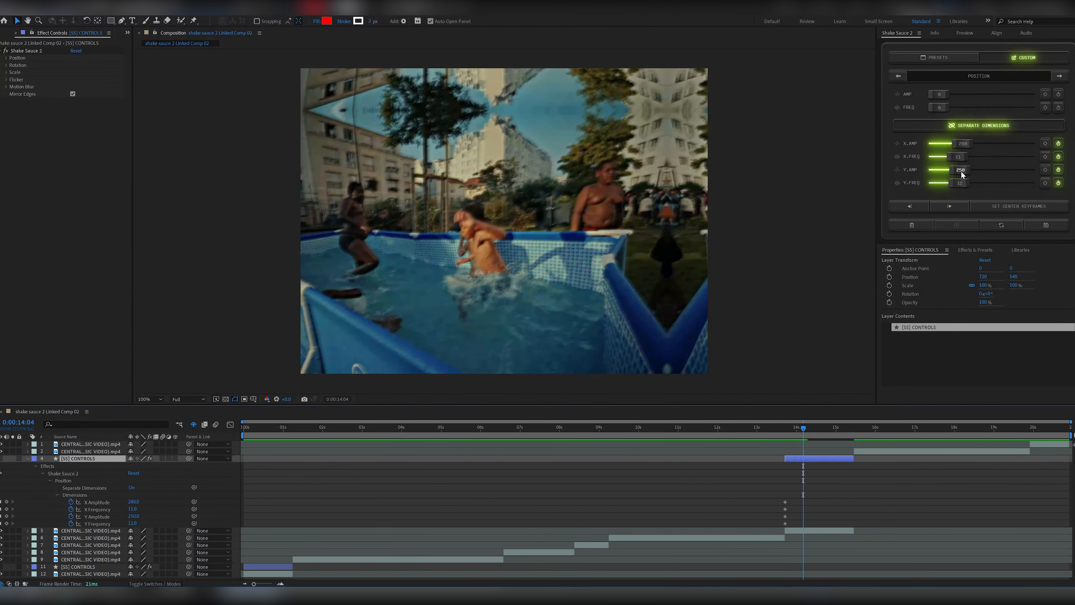
{"action": "left_click_drag", "start_coordinate": [962, 174], "coordinate": [904, 146]}
{"action": "left_click_drag", "start_coordinate": [791, 432], "coordinate": [783, 432]}
{"action": "key", "text": "space"}
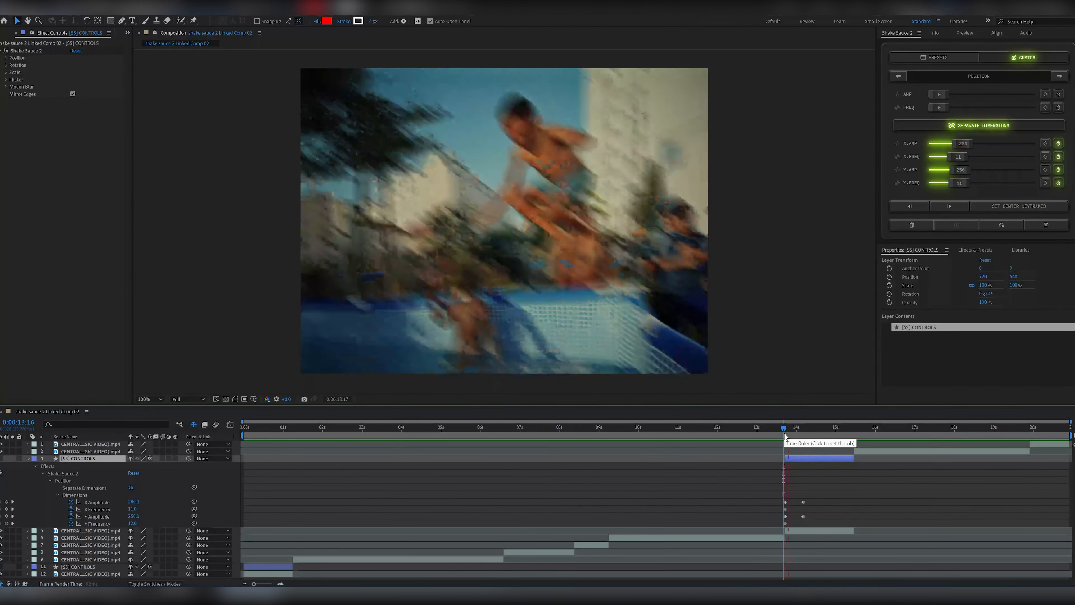
{"action": "key", "text": "space"}
{"action": "key", "text": "space"}
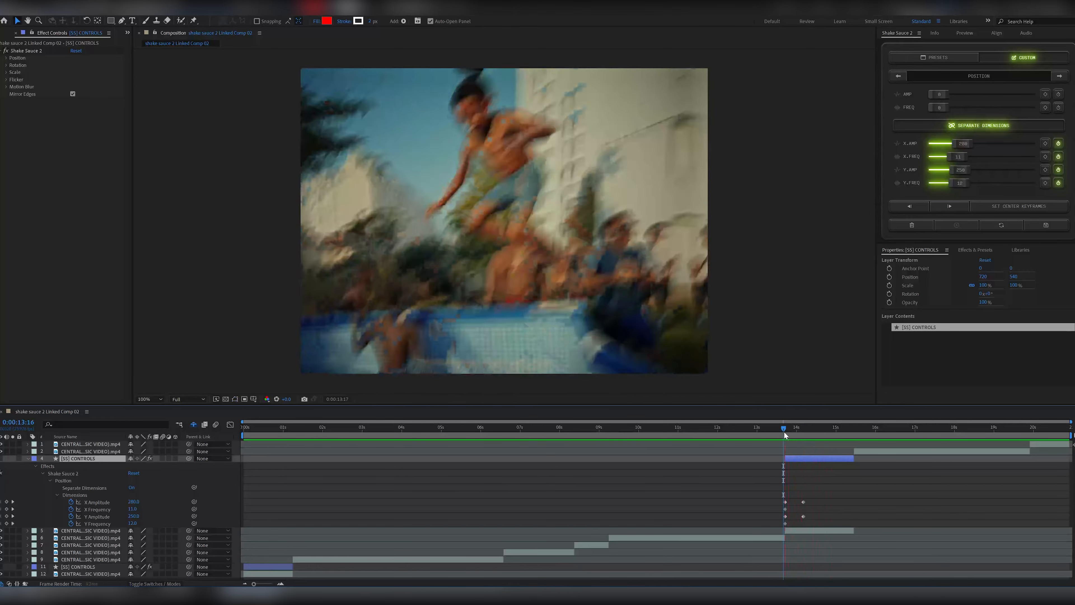
{"action": "left_click_drag", "start_coordinate": [783, 431], "coordinate": [776, 432]}
{"action": "key", "text": "space"}
{"action": "key", "text": "space"}
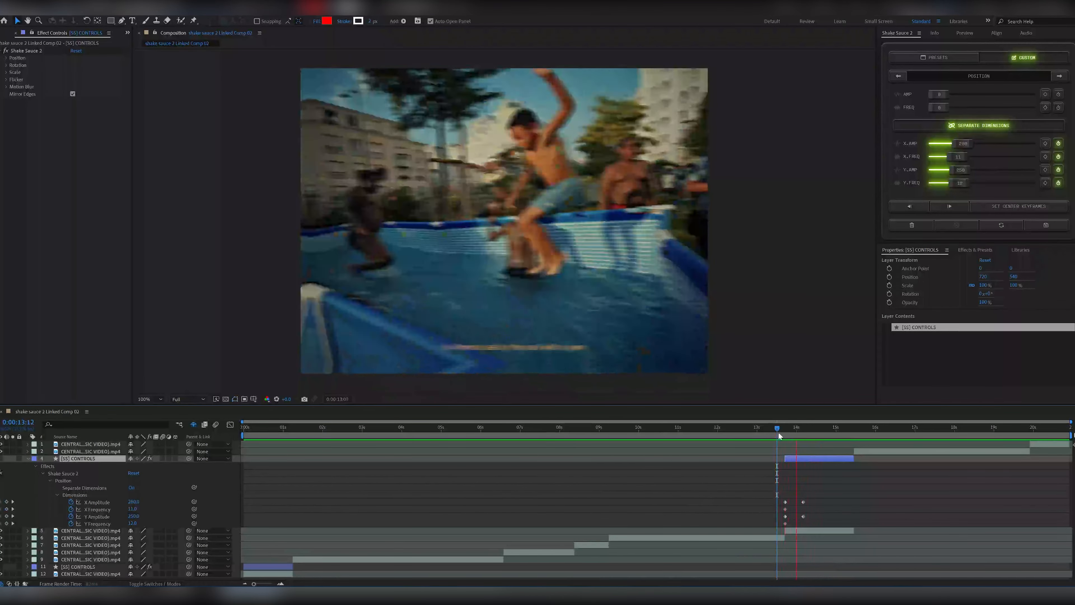
- Add X and Y amplitude keyframes of 0 at 0:00:12:22 and apply Easy Ease to the shake keyframes
{"action": "left_click_drag", "start_coordinate": [779, 497], "coordinate": [810, 526]}
{"action": "left_click", "coordinate": [783, 432]}
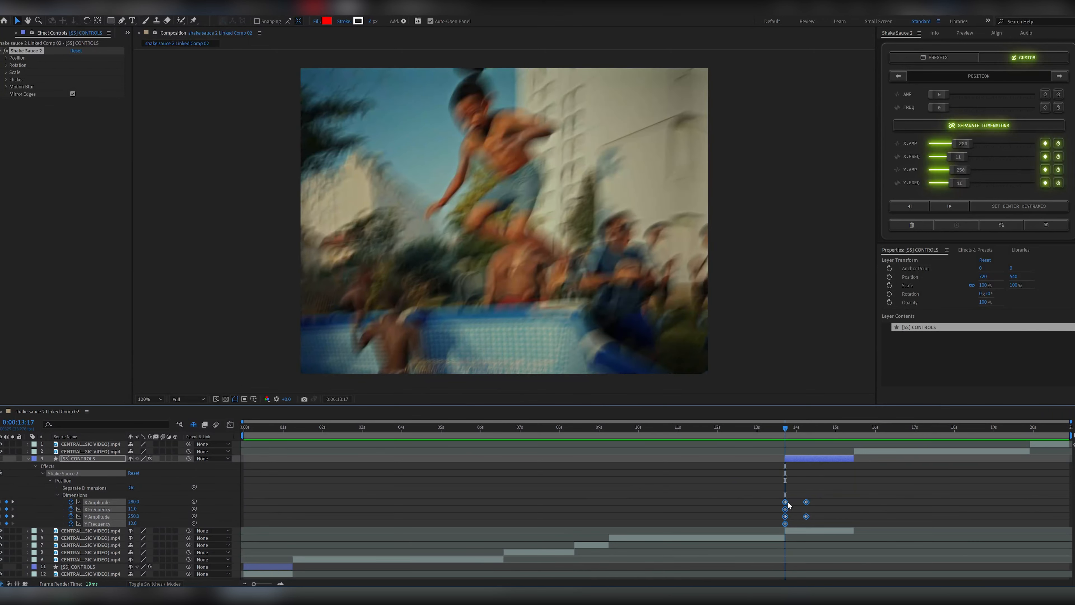
{"action": "left_click", "coordinate": [963, 172]}
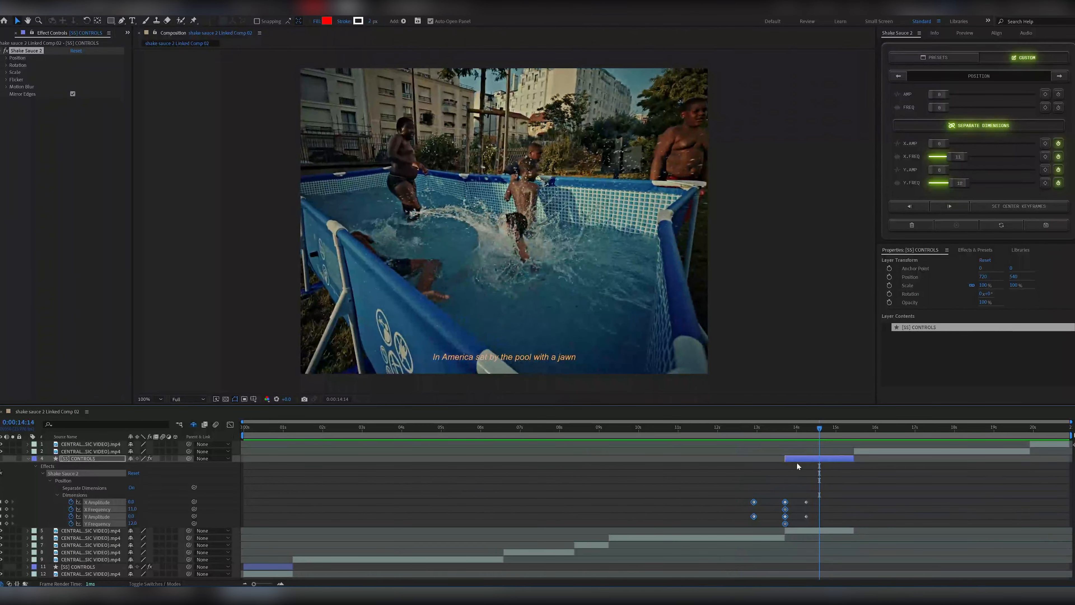
{"action": "mouse_move", "coordinate": [782, 433]}
{"action": "left_mouse_down"}
{"action": "mouse_move", "coordinate": [810, 431]}
{"action": "mouse_move", "coordinate": [767, 435]}
{"action": "mouse_move", "coordinate": [803, 431]}
{"action": "mouse_move", "coordinate": [777, 434]}
{"action": "left_mouse_up"}
{"action": "key", "text": "F9"}
{"action": "mouse_move", "coordinate": [777, 431]}
{"action": "left_mouse_down"}
{"action": "mouse_move", "coordinate": [752, 434]}
{"action": "mouse_move", "coordinate": [797, 438]}
{"action": "mouse_move", "coordinate": [764, 434]}
{"action": "mouse_move", "coordinate": [785, 437]}
{"action": "left_mouse_up"}
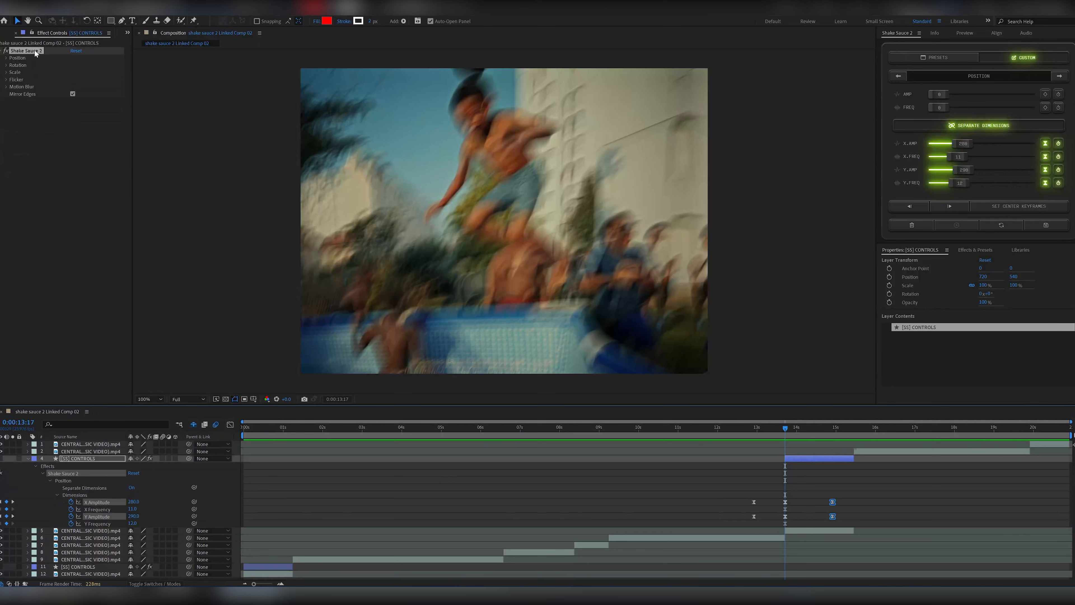
- Expand the Shake Sauce 2 property groups, raise the motion blur shutter angle to 280 and preview the transition from 0:00:12:22
{"action": "left_click", "coordinate": [8, 58]}
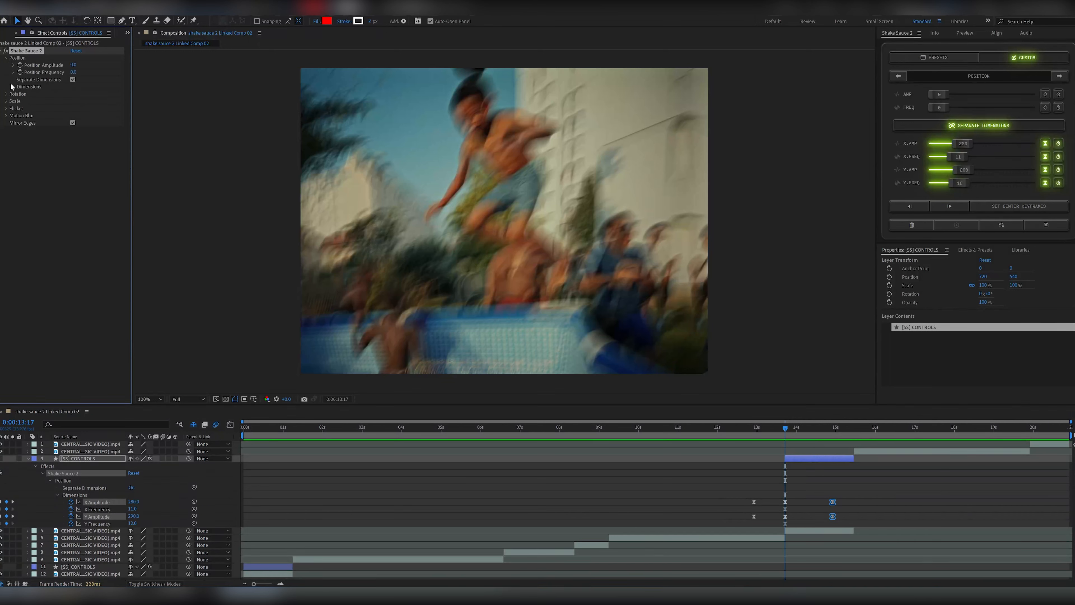
{"action": "left_click", "coordinate": [7, 94]}
{"action": "left_click", "coordinate": [6, 116]}
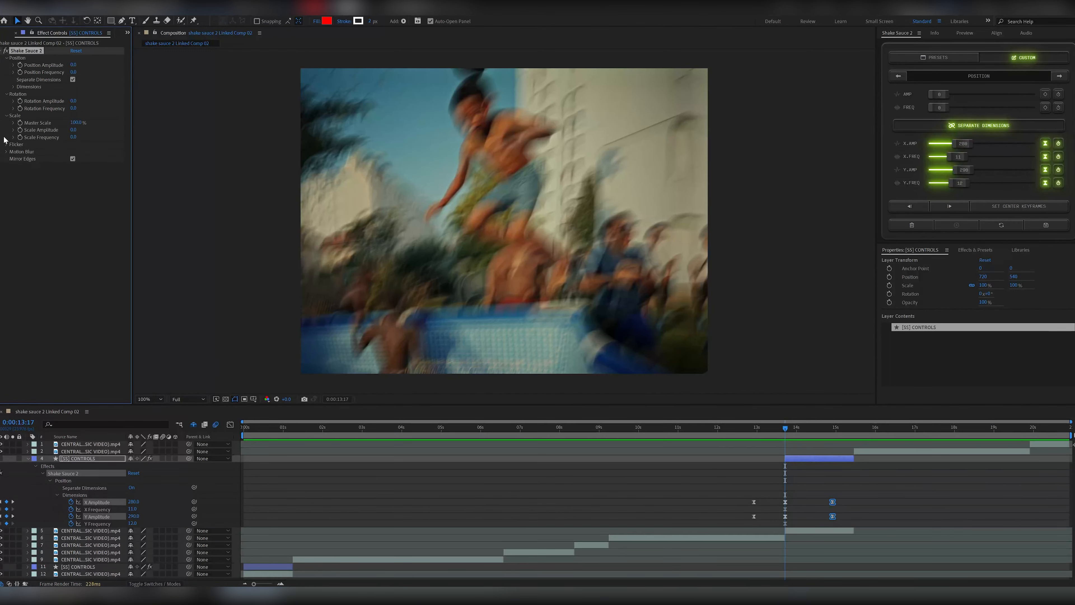
{"action": "left_click", "coordinate": [7, 144]}
{"action": "left_click", "coordinate": [7, 180]}
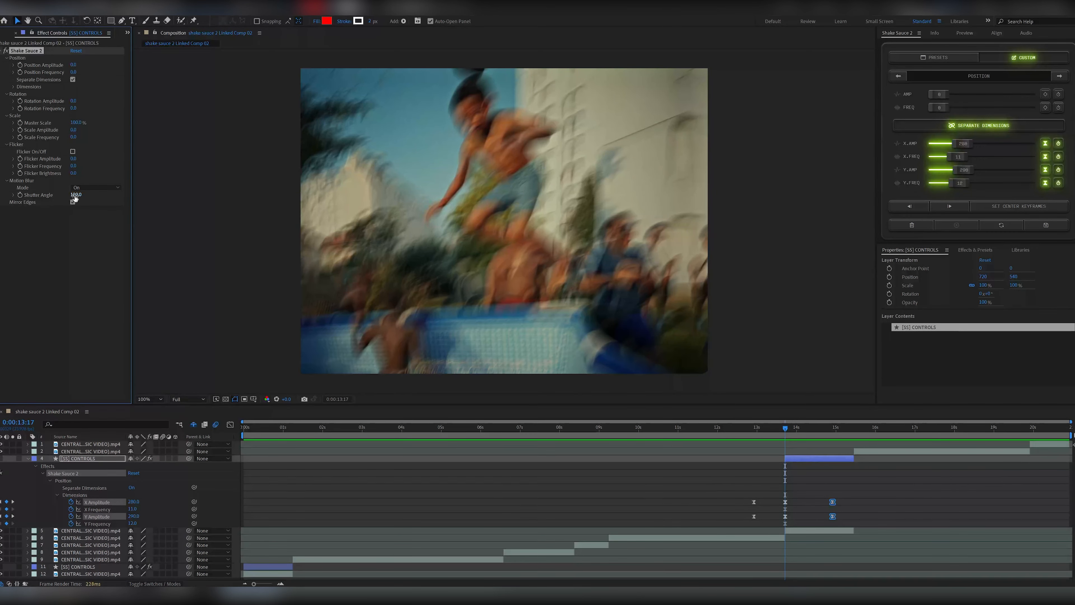
{"action": "left_click_drag", "start_coordinate": [76, 195], "coordinate": [118, 195]}
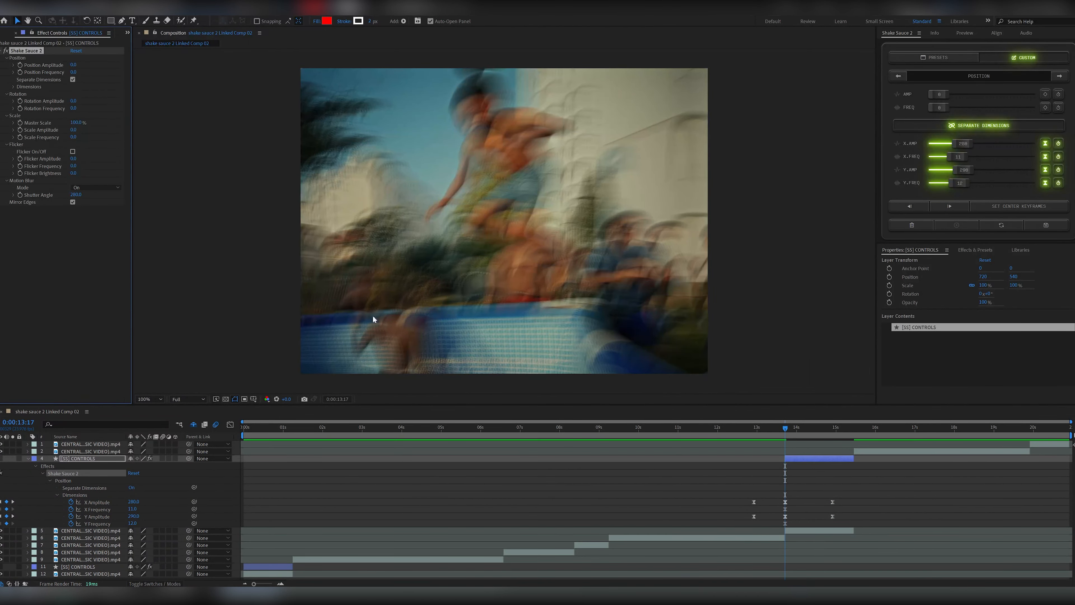
{"action": "left_click", "coordinate": [755, 432]}
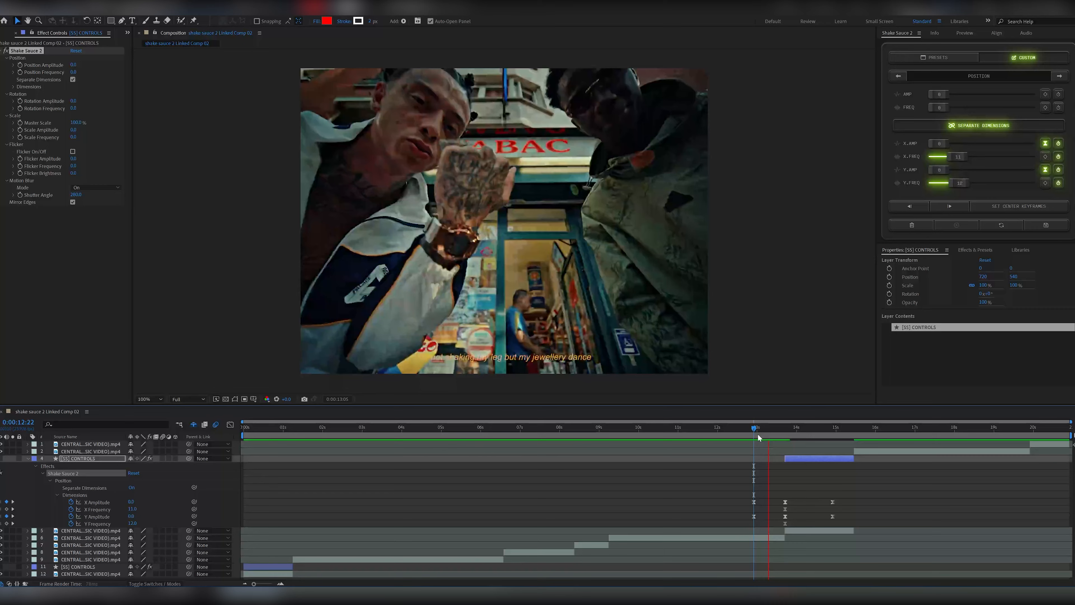
- Set the center keyframes at 0:00:13:17 and save the custom shake as a preset named BASS BUMP 1
{"action": "left_click_drag", "start_coordinate": [759, 436], "coordinate": [783, 435]}
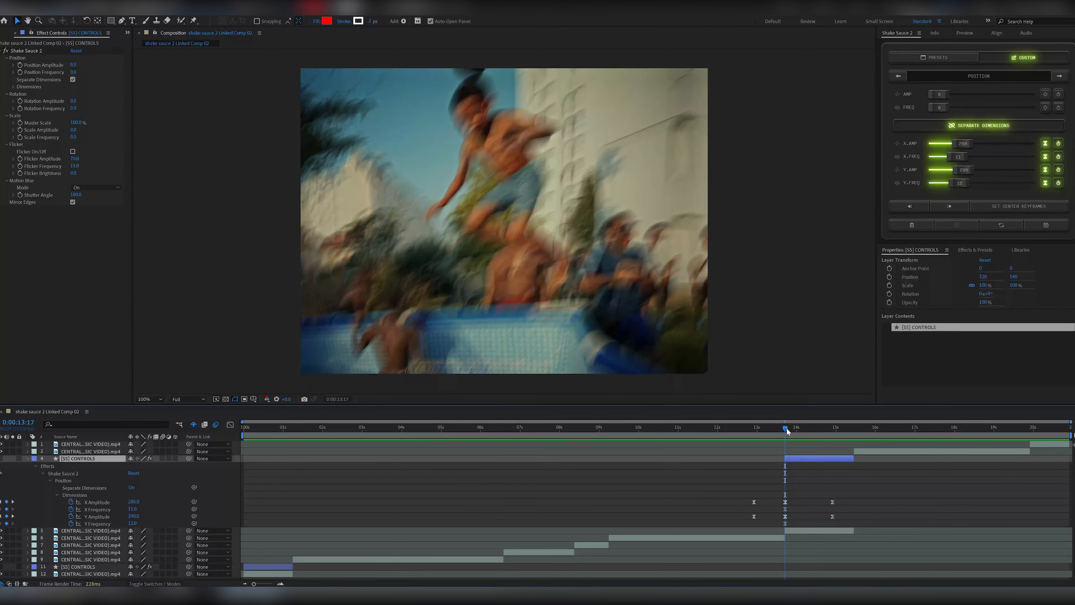
{"action": "left_click_drag", "start_coordinate": [786, 428], "coordinate": [786, 428]}
{"action": "left_click", "coordinate": [1010, 206]}
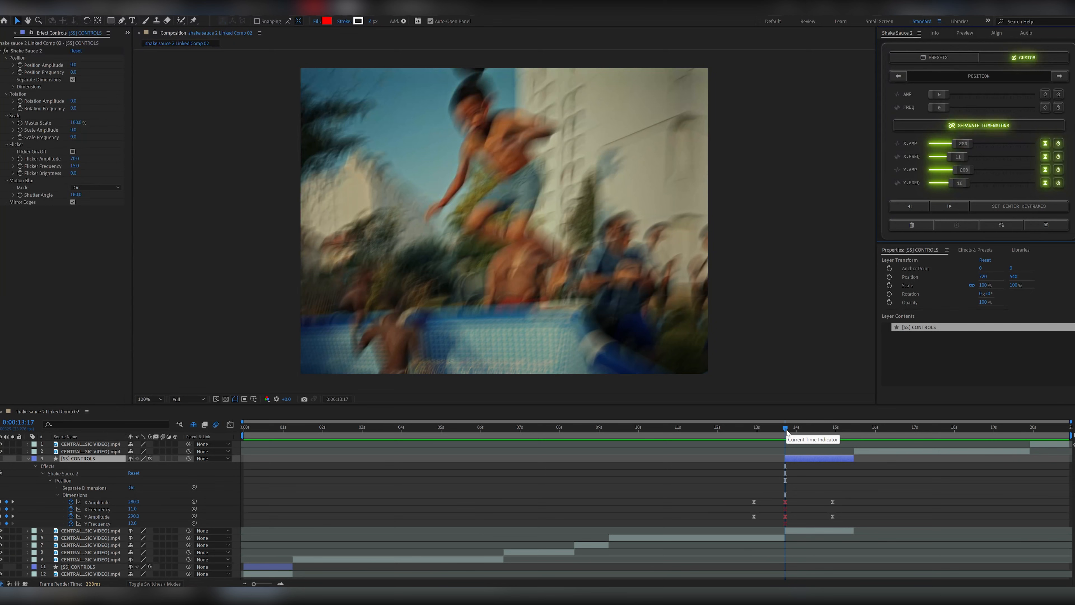
{"action": "left_click", "coordinate": [1053, 229]}
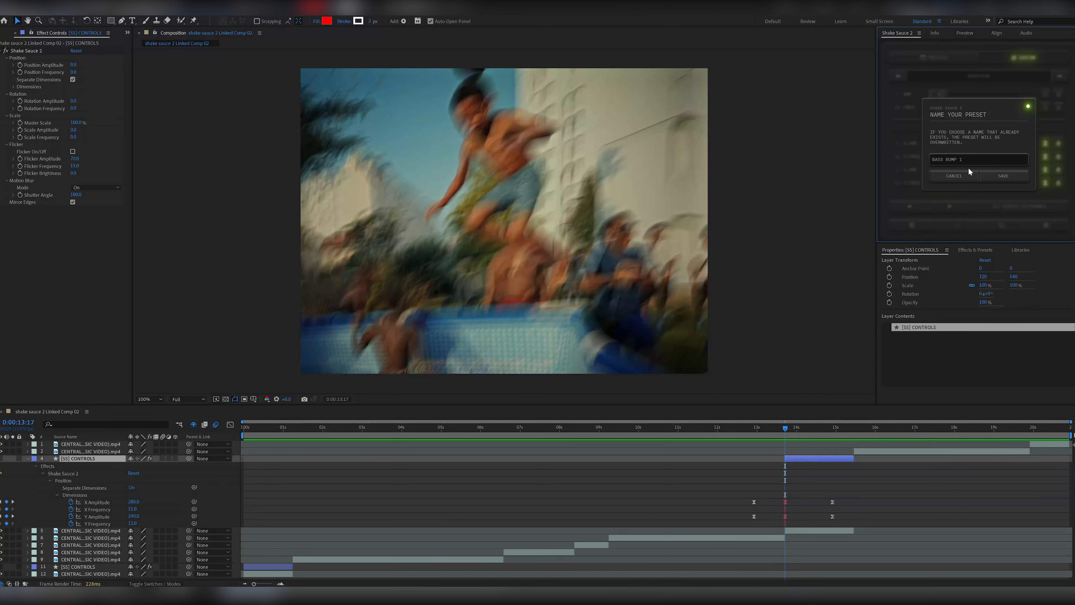
{"action": "left_click", "coordinate": [1012, 177]}
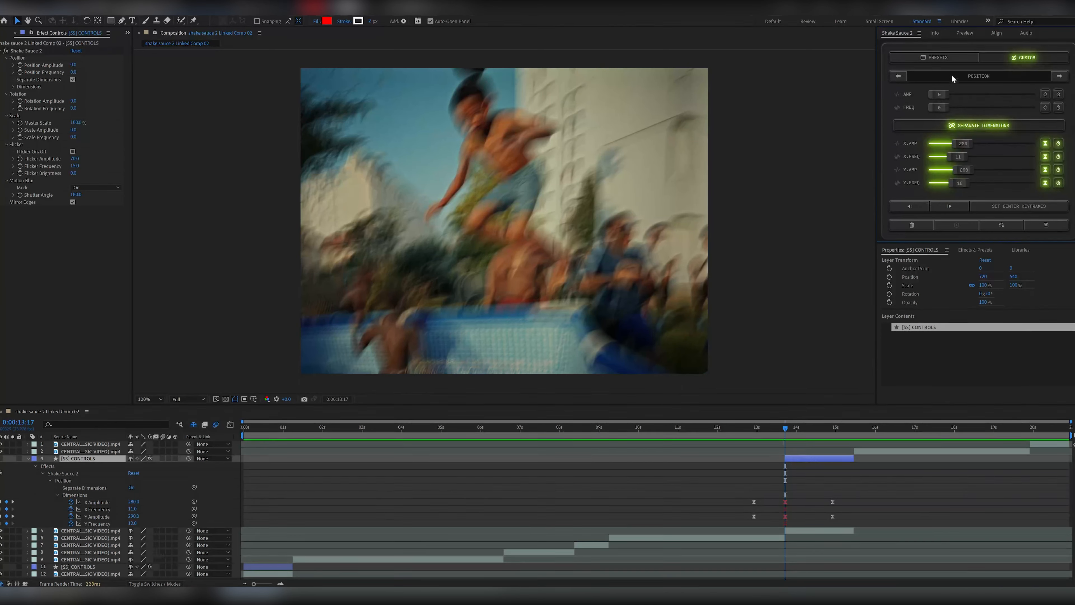
- Apply the saved BASS BUMP 1 preset to the clip starting at 0:00:06:14 and preview the transition
{"action": "left_click", "coordinate": [948, 58]}
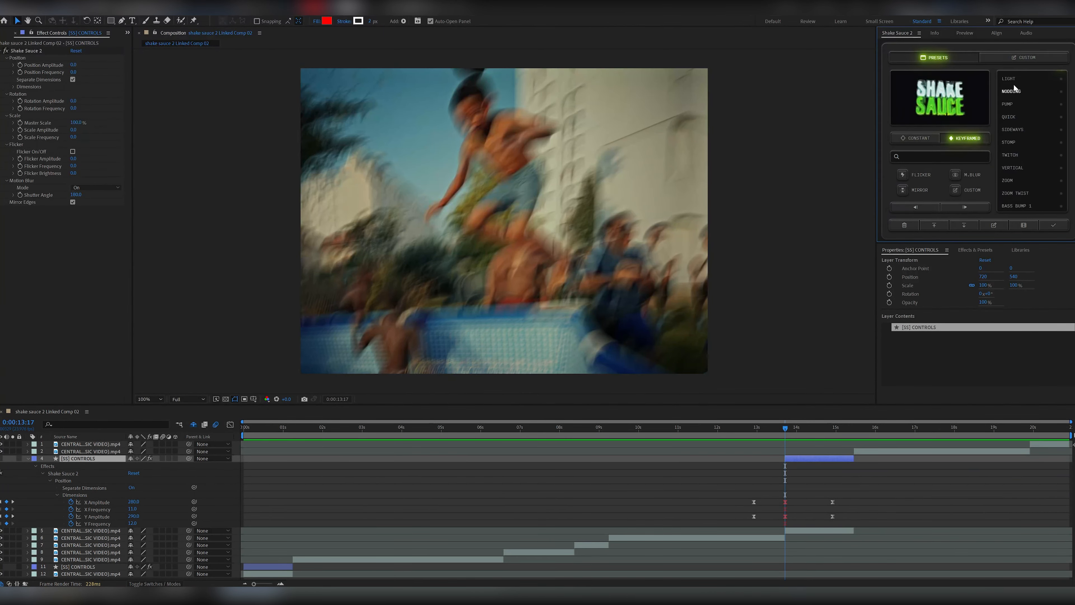
{"action": "mouse_move", "coordinate": [1021, 207]}
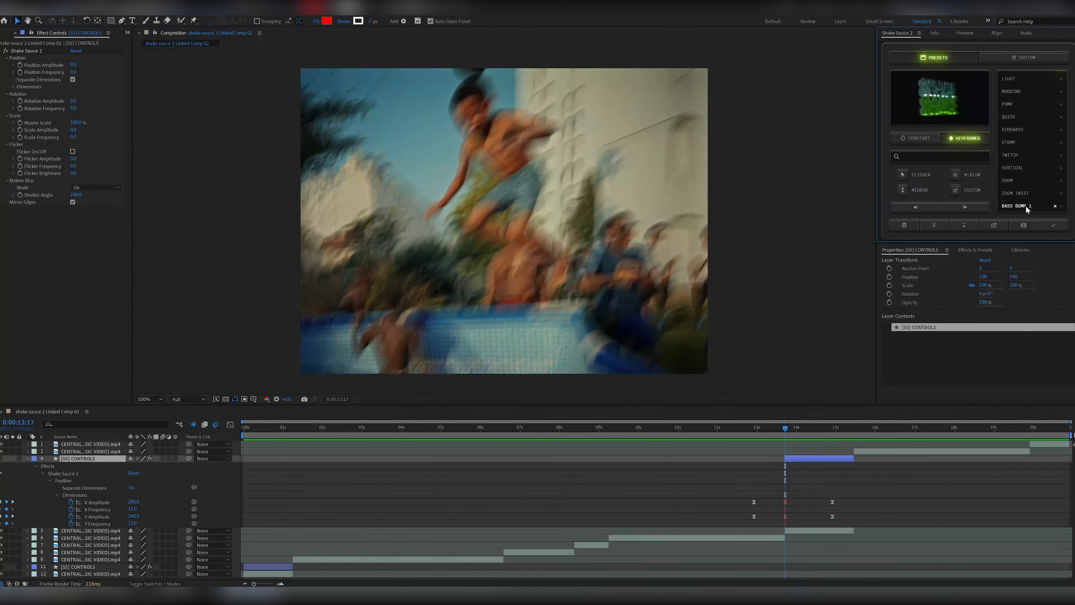
{"action": "scroll", "coordinate": [1019, 187], "scroll_direction": "up", "scroll_amount": 1}
{"action": "scroll", "coordinate": [1023, 178], "scroll_direction": "down", "scroll_amount": 1}
{"action": "left_click_drag", "start_coordinate": [502, 431], "coordinate": [489, 438]}
{"action": "left_click_drag", "start_coordinate": [493, 433], "coordinate": [504, 427]}
{"action": "left_click", "coordinate": [520, 552]}
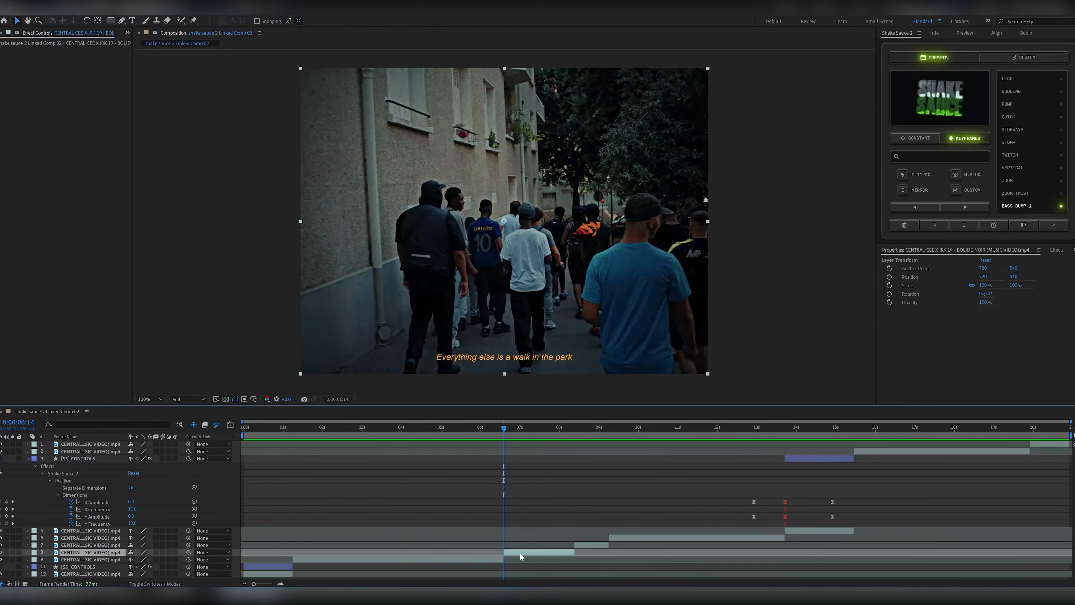
{"action": "left_click", "coordinate": [1021, 206]}
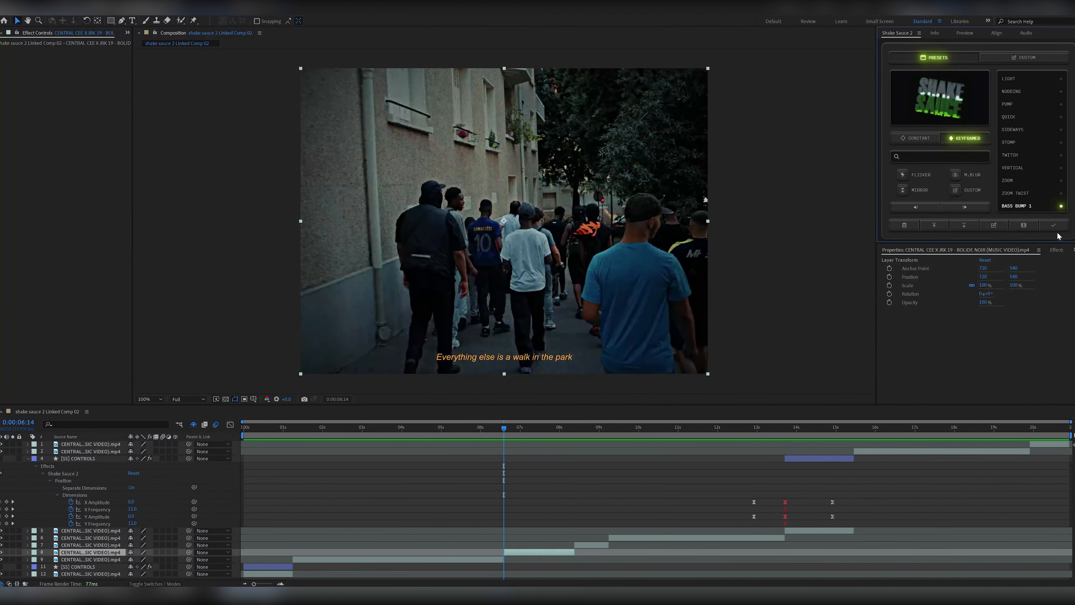
{"action": "left_click", "coordinate": [487, 427]}
{"action": "key", "text": "space"}
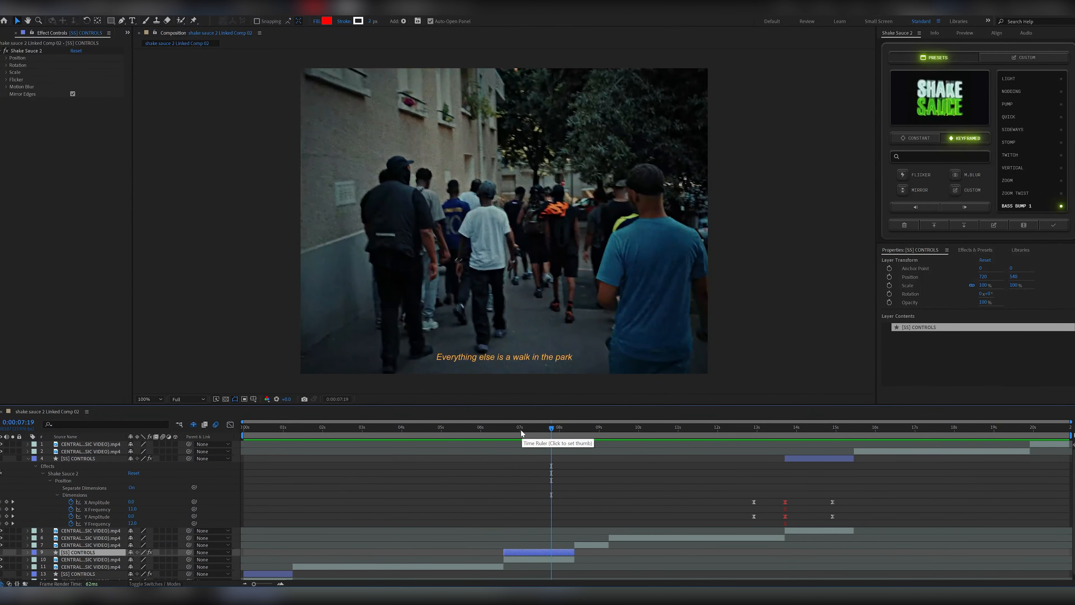
{"action": "key", "text": "space"}
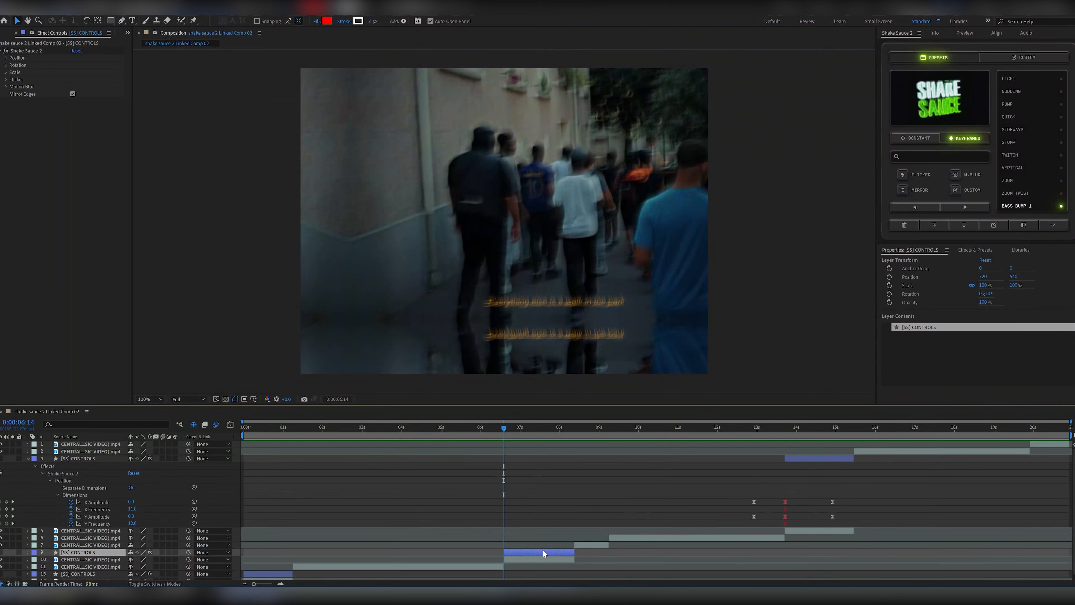
- Move the last X and Y amplitude keyframes of the applied BASS BUMP 1 shake earlier and play back the transition from 0:00:05:15
{"action": "key", "text": "u"}
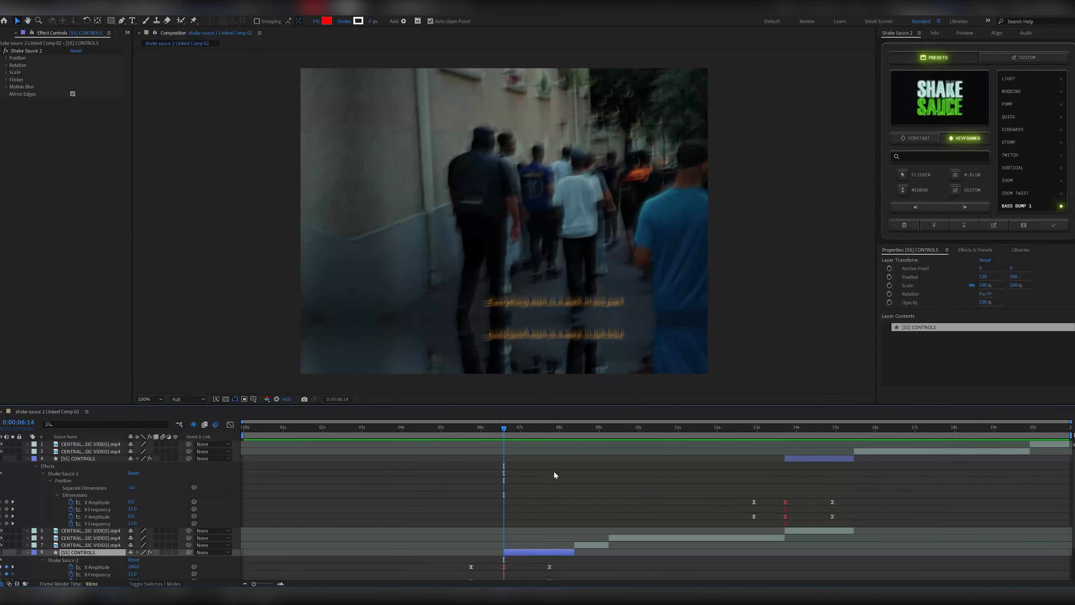
{"action": "scroll", "coordinate": [554, 476], "scroll_direction": "down", "scroll_amount": 2}
{"action": "left_click_drag", "start_coordinate": [557, 543], "coordinate": [528, 523]}
{"action": "key", "text": "space"}
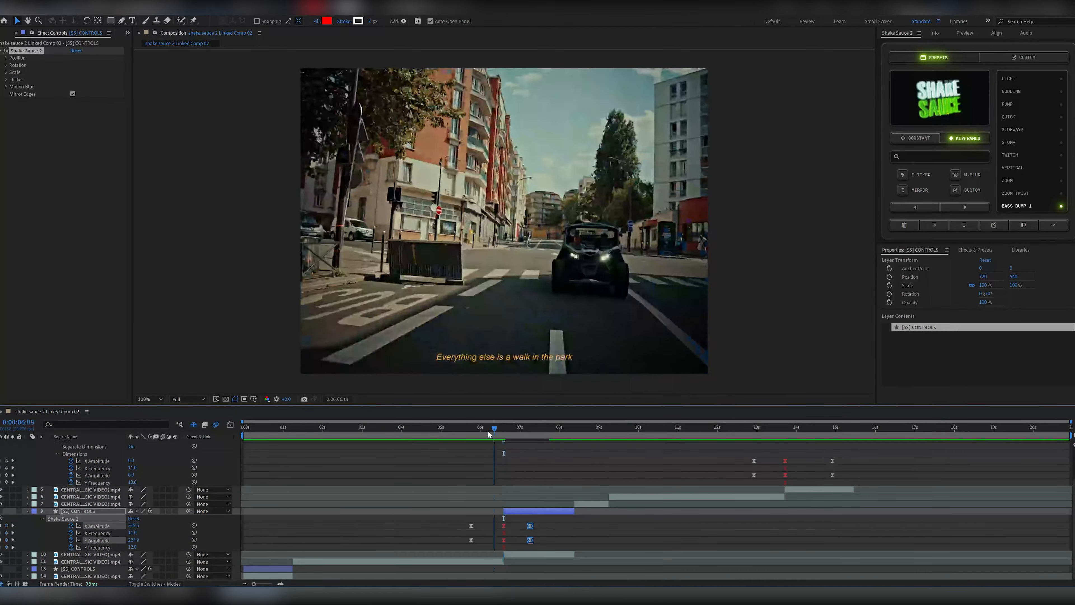
{"action": "left_click", "coordinate": [464, 436]}
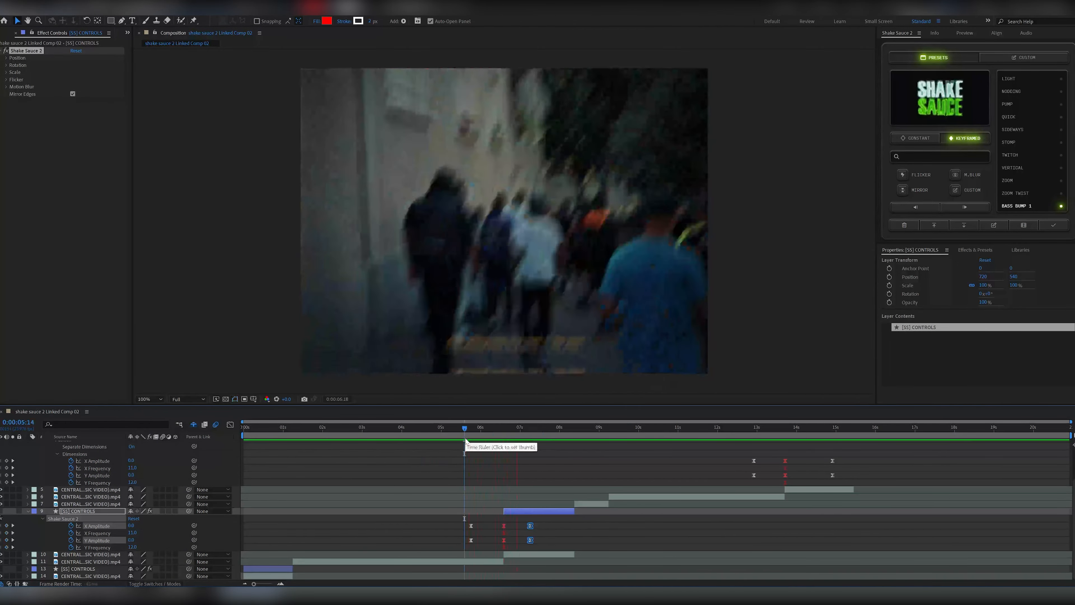
{"action": "left_click", "coordinate": [466, 434]}
{"action": "key", "text": "space"}
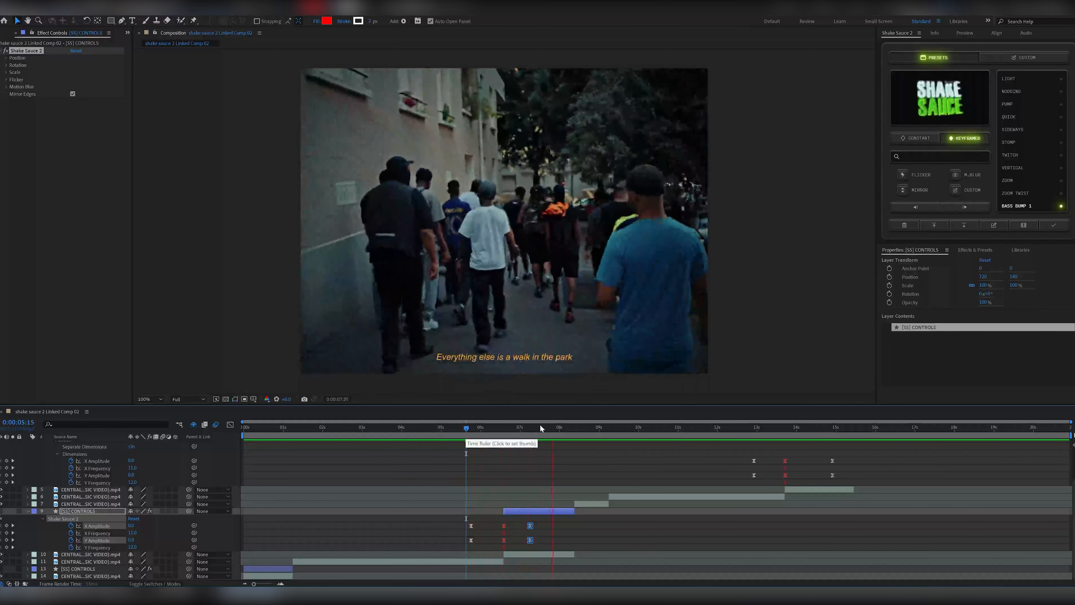
{"action": "key", "text": "space"}
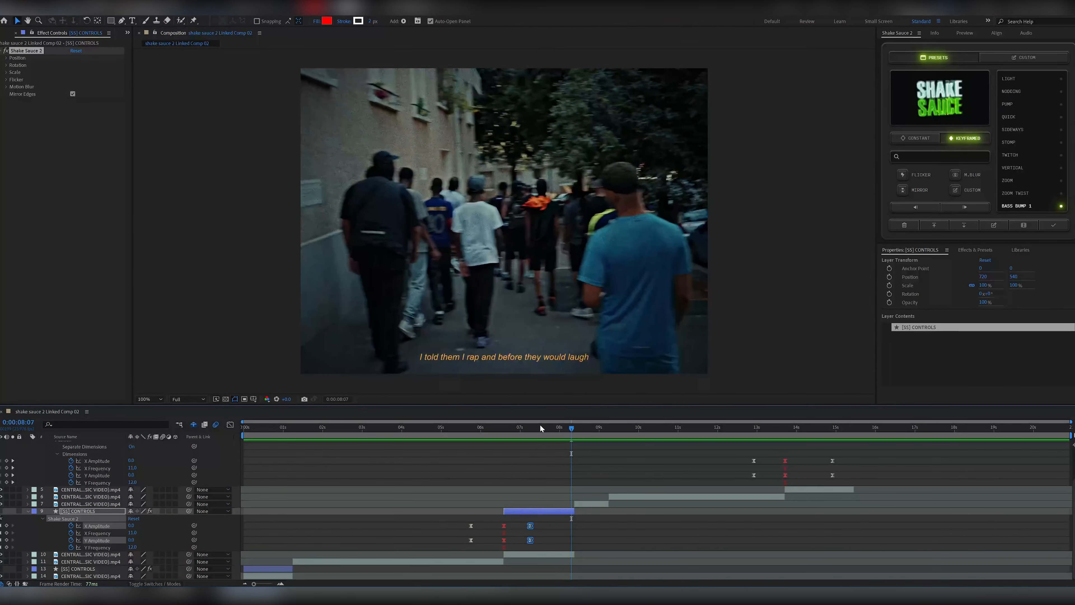